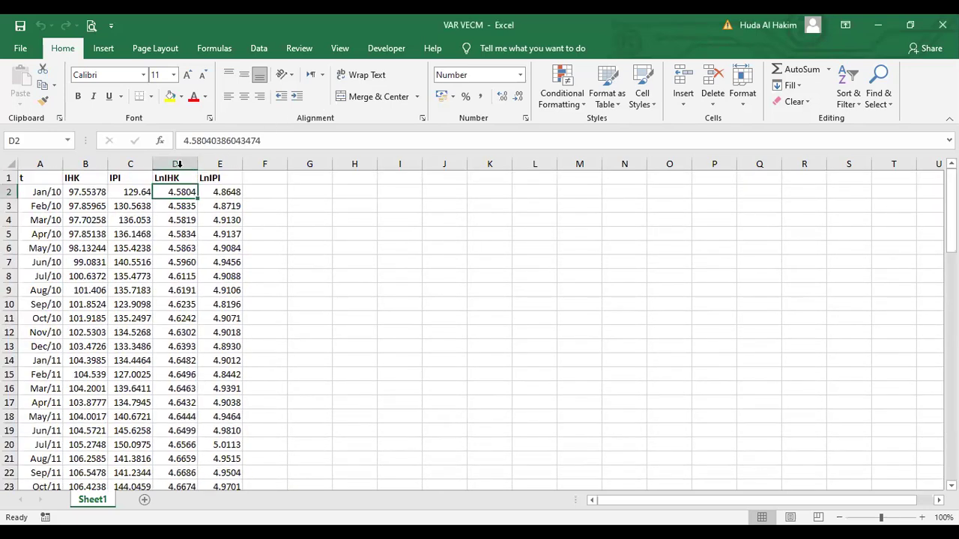
Step: Copy the LnIHK and LnIPI columns, including their headers, from the VAR VECM worksheet
click(171, 178)
key(shift+Right)
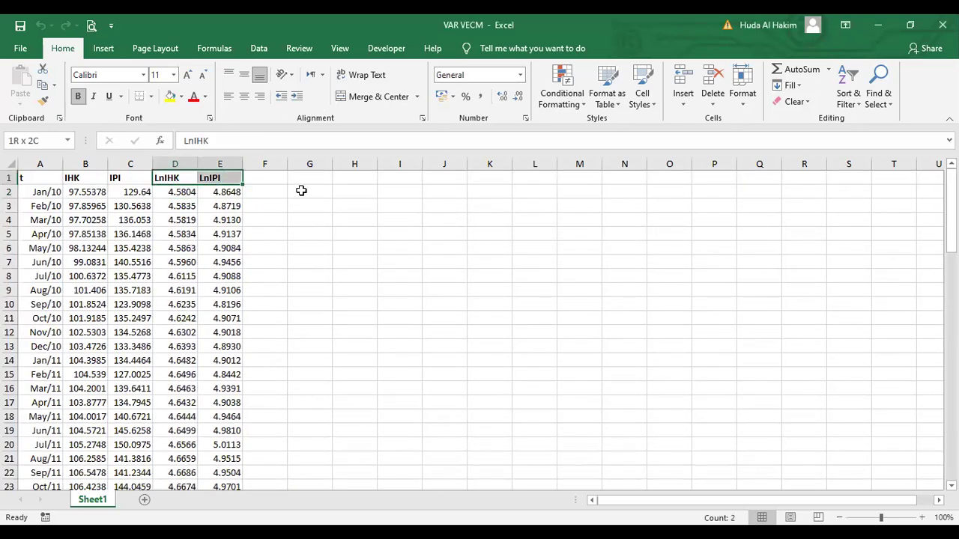
key(ctrl+shift+Down)
key(ctrl+c)
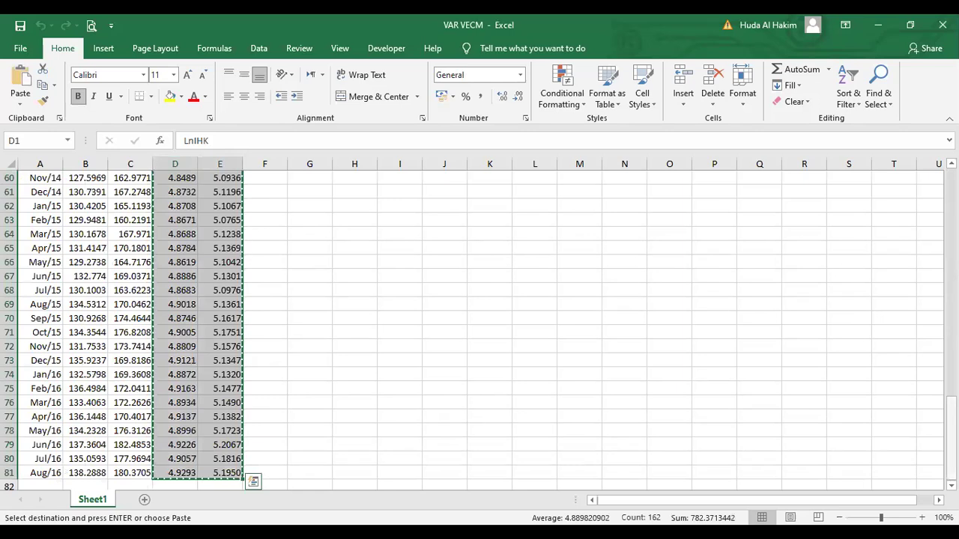
key(ctrl+BackSpace)
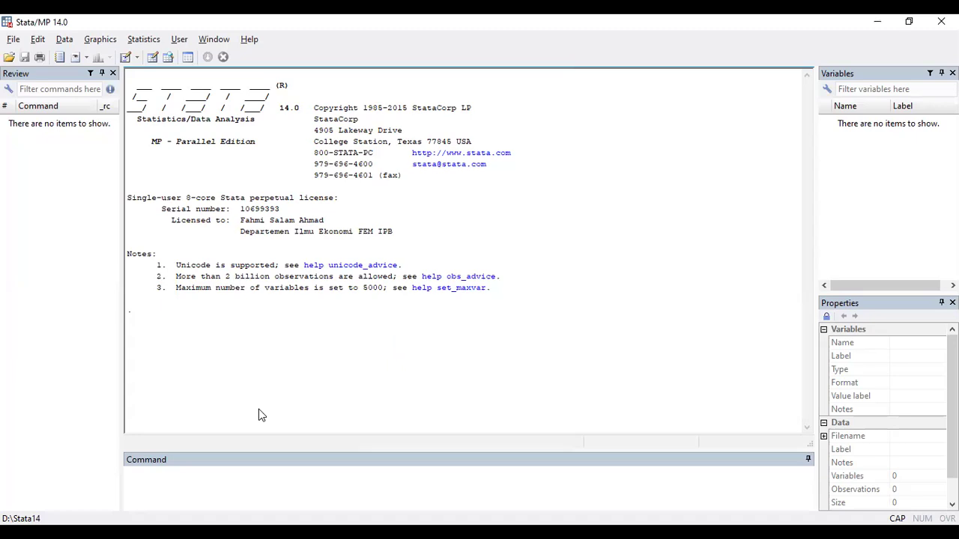
Step: In Stata, open the Data Editor with the edit command
click(201, 480)
text(ED)
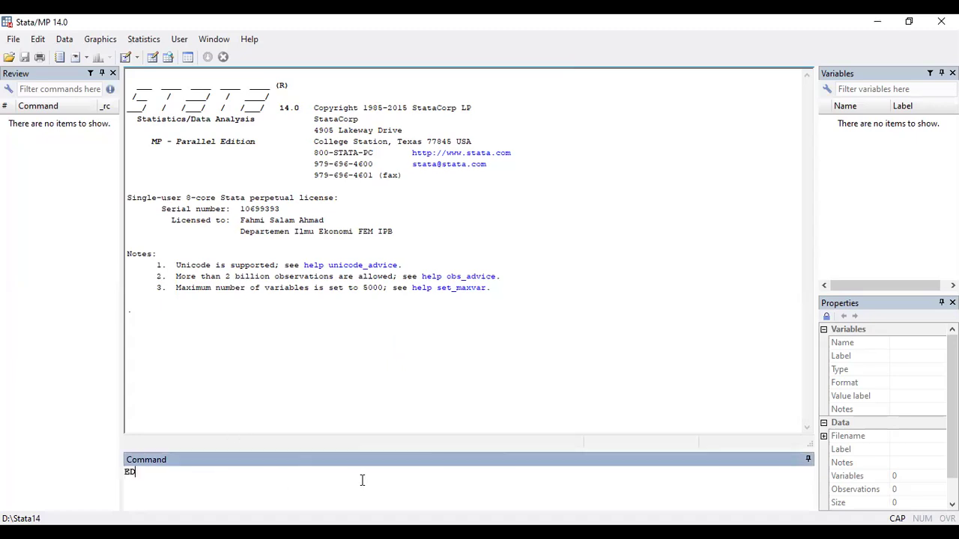
key(BackSpace)
key(BackSpace)
key(Caps_Lock)
text(edit)
key(Return)
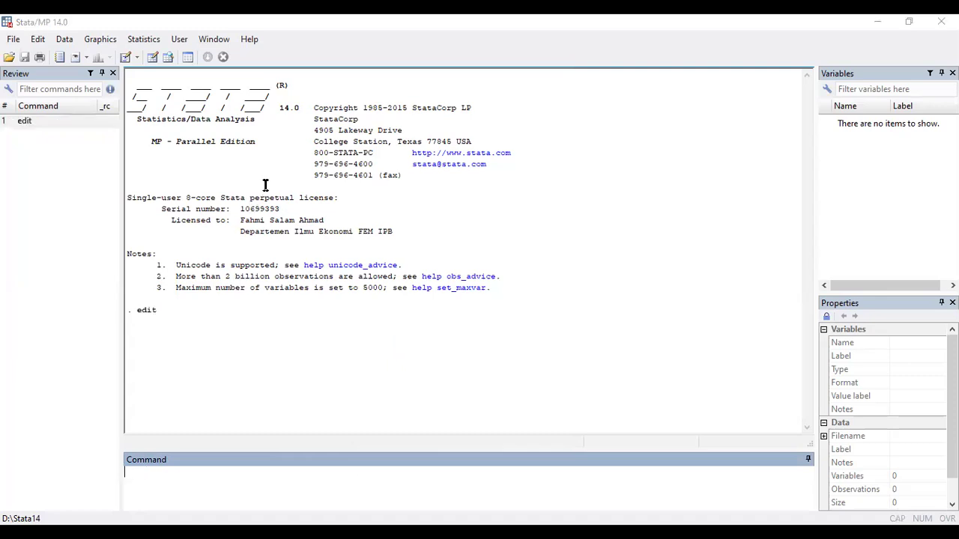
Step: Paste the copied data into the Data Editor, treating the first row as variable names, and return to the main window
key(ctrl+v)
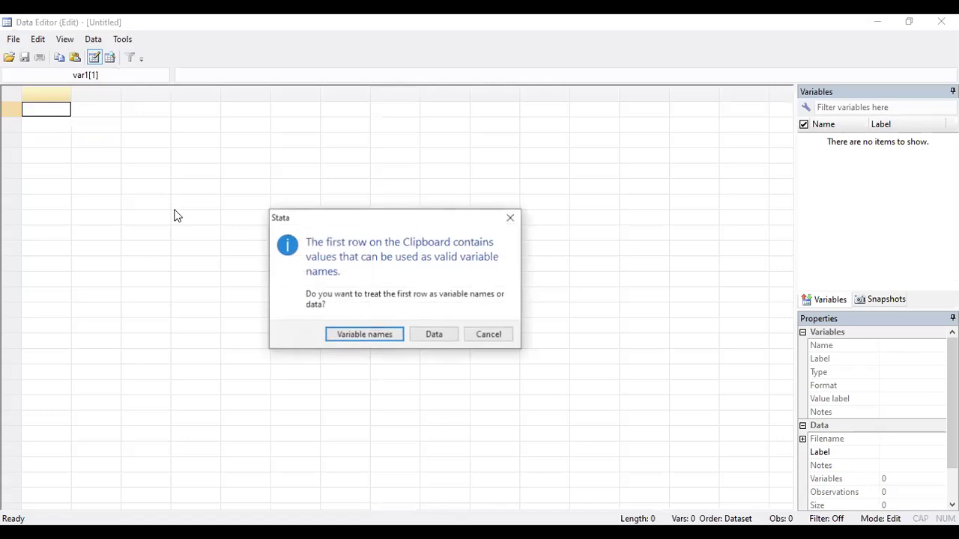
click(362, 335)
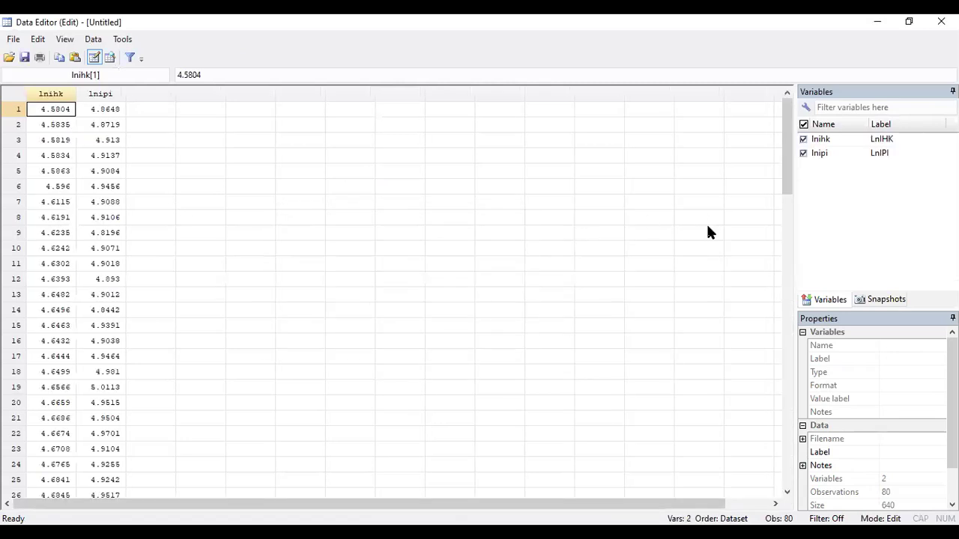
click(869, 29)
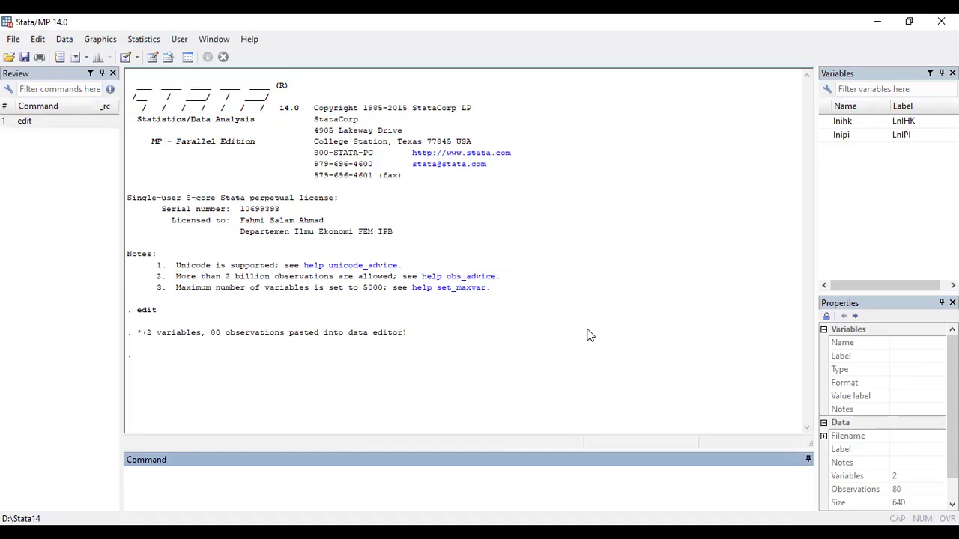
Step: Generate the variable t = _n and the monthly date variable newt = tm(2010m1) + t - 1
text(gen t = _n)
key(Return)
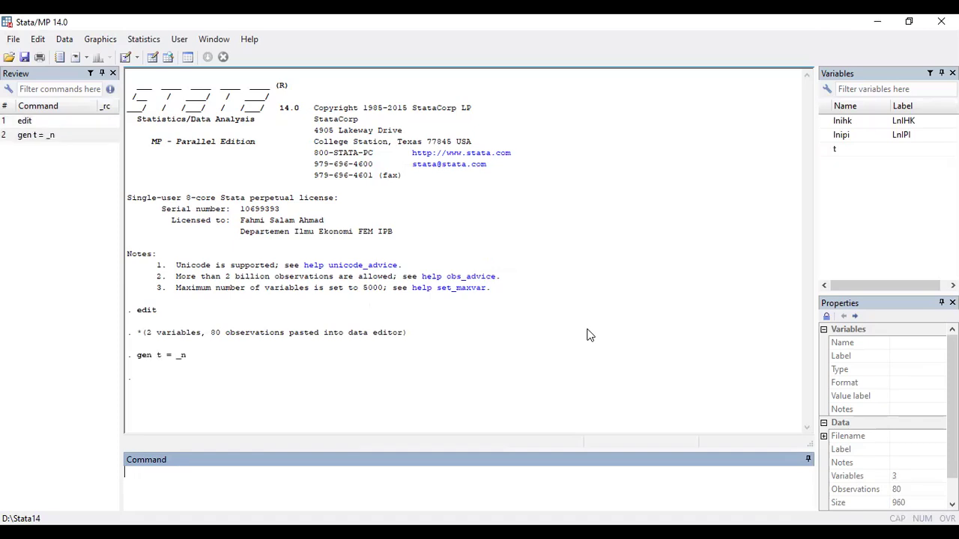
text(gen newt = tm(2010m1) + t -1)
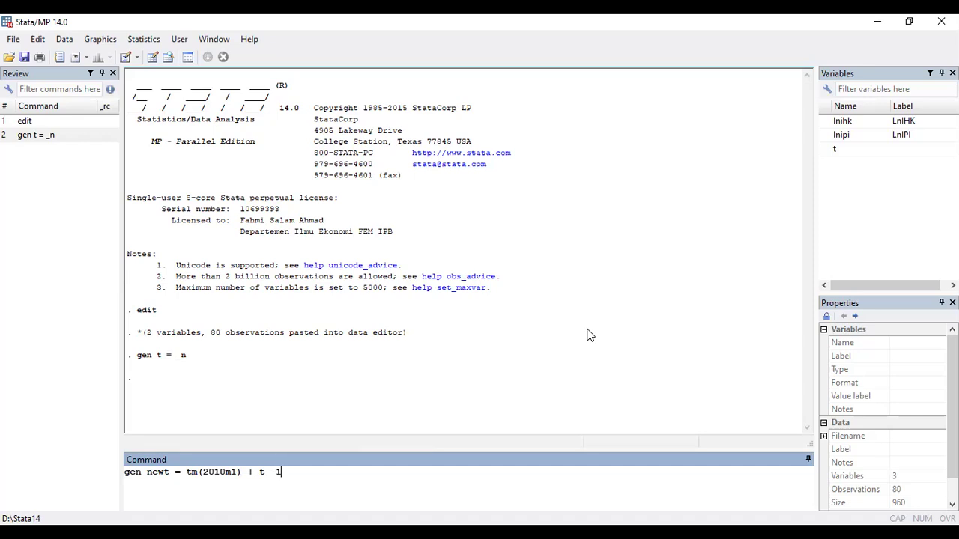
key(BackSpace)
text(1)
key(Return)
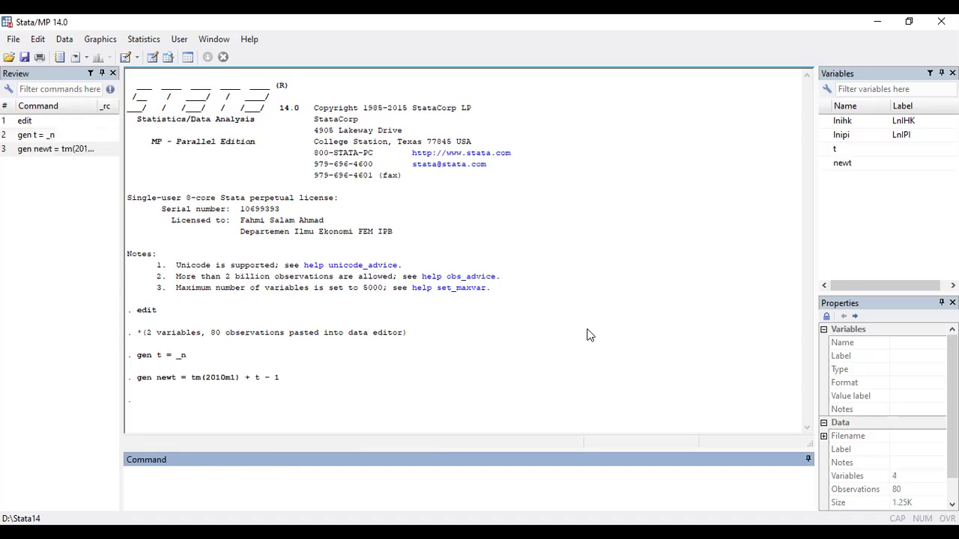
Step: Format newt as monthly dates with %tm and check the new columns in the Data Editor
text(format %tm newt)
key(Return)
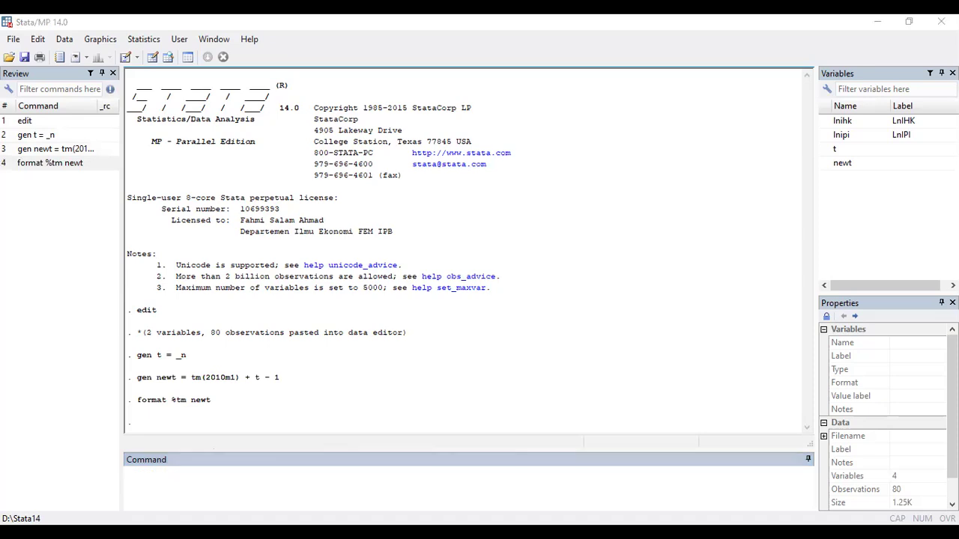
key(alt+Tab)
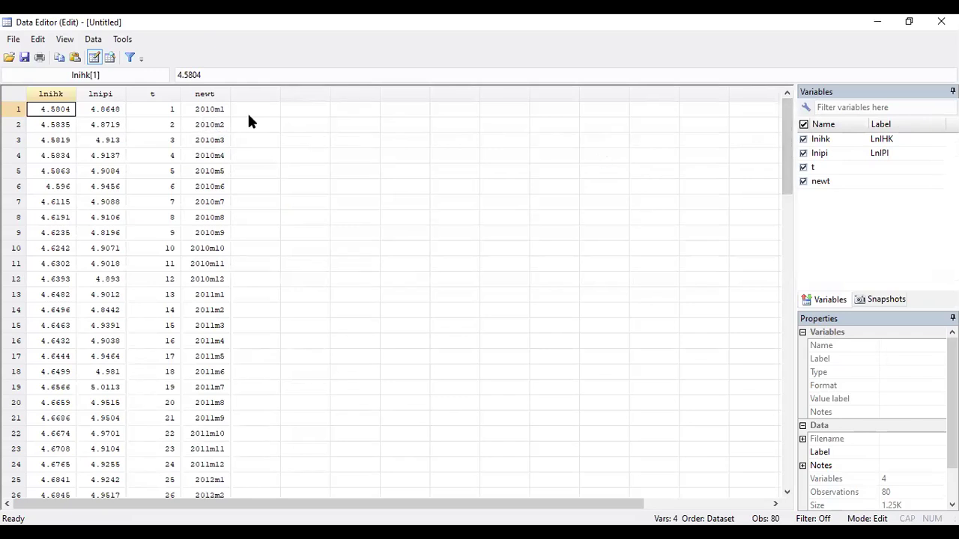
drag(787, 131, 779, 54)
click(875, 22)
Step: Declare the dataset as time series with newt as the time variable using tsset
text(tsset )
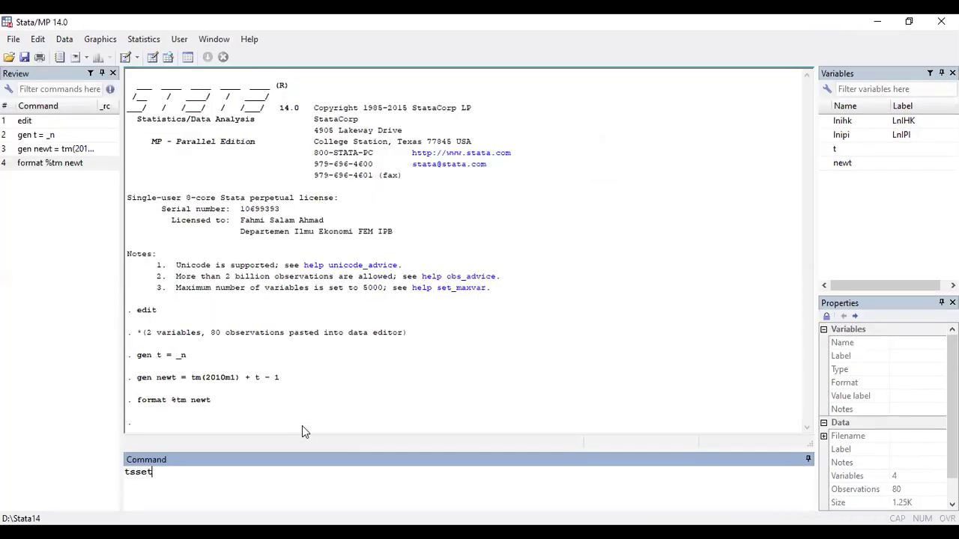
text(newt)
key(Return)
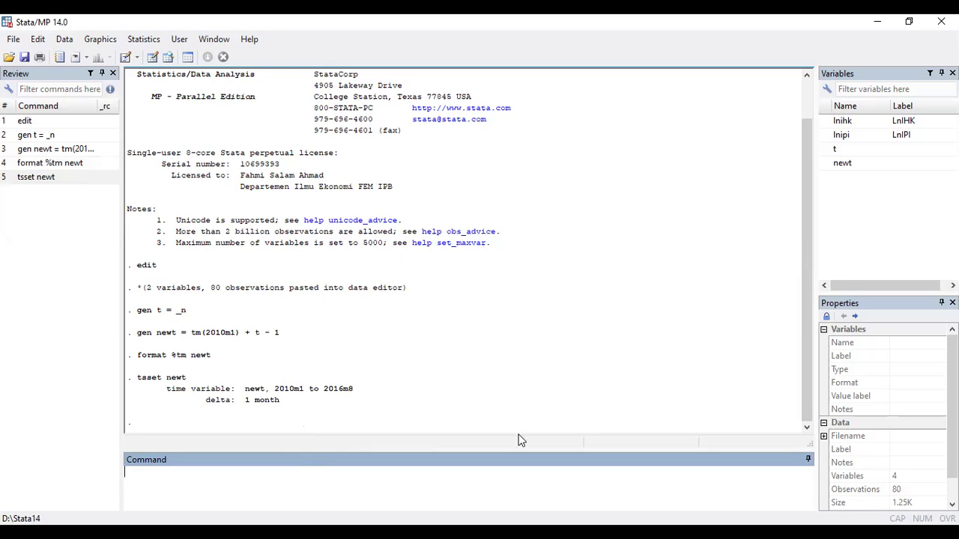
Step: Plot lnihk and lnipi together as time-series lines with twoway, and put the graph window out of view
text(twoway (tsline lnihk) (tsline lip)
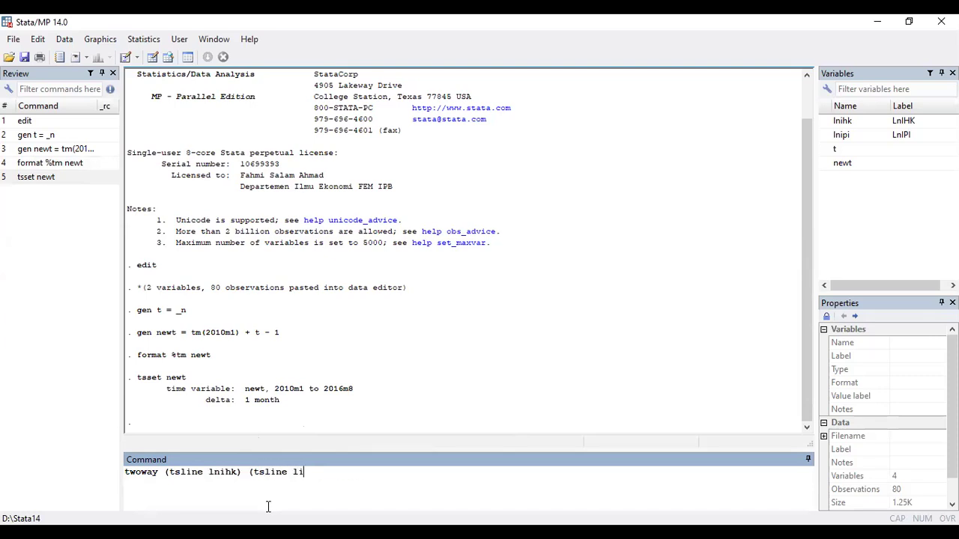
key(BackSpace)
key(BackSpace)
text(nipi))
key(Return)
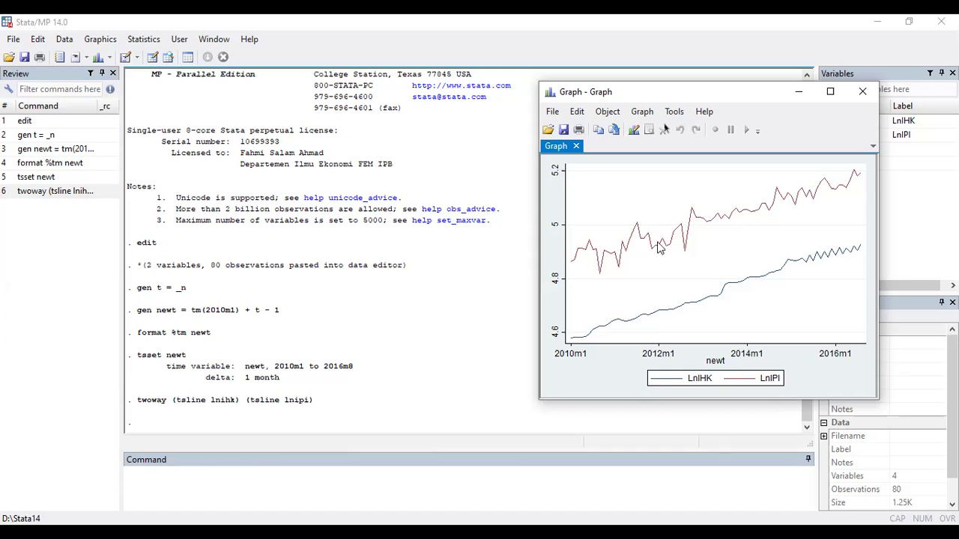
click(368, 394)
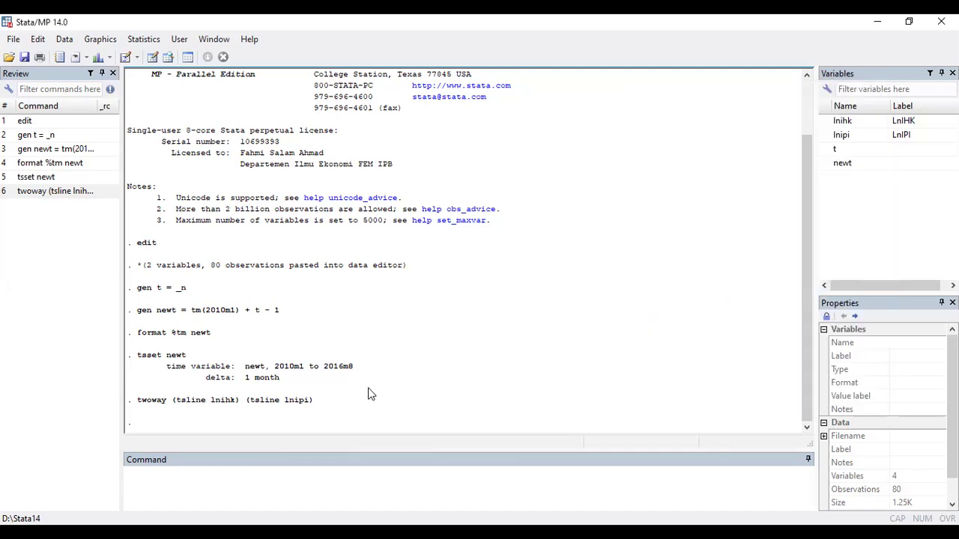
Step: Run the Dickey-Fuller unit root test on lnihk in levels and examine its p-value
click(213, 478)
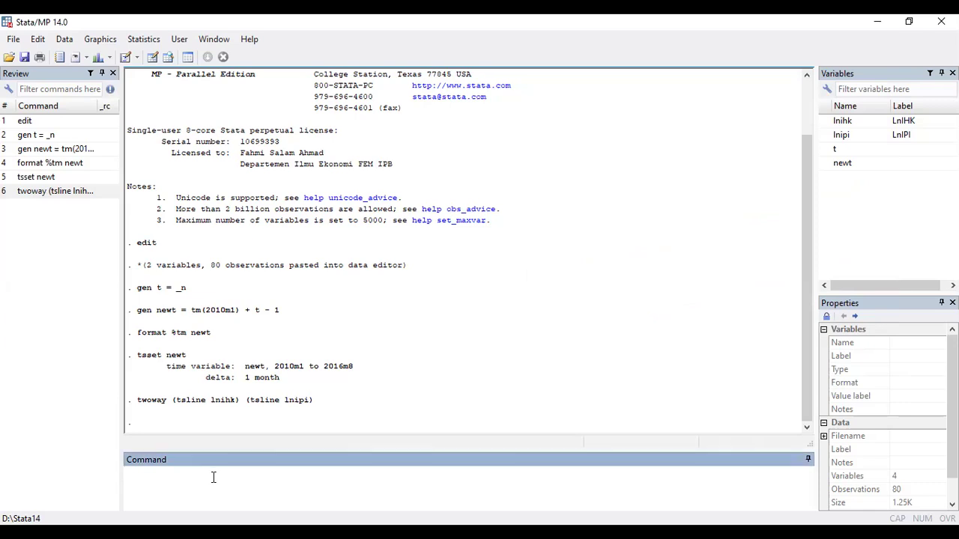
text(dfuller lnihk)
key(Return)
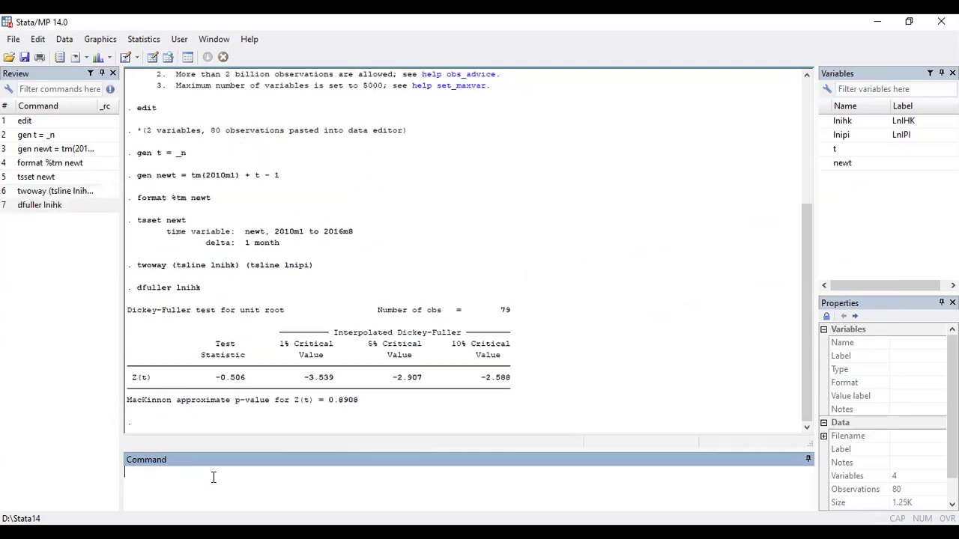
mouse_move(365, 408)
mouse_down()
mouse_move(334, 408)
mouse_move(351, 406)
mouse_up()
click(331, 409)
click(182, 492)
click(375, 403)
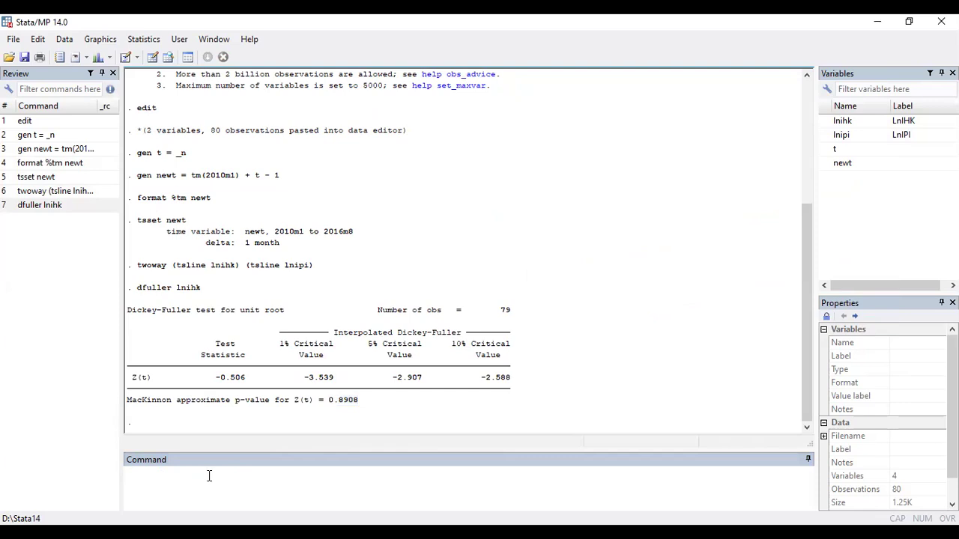
Step: Run the Dickey-Fuller unit root test on the first difference, D.lnihk
click(173, 485)
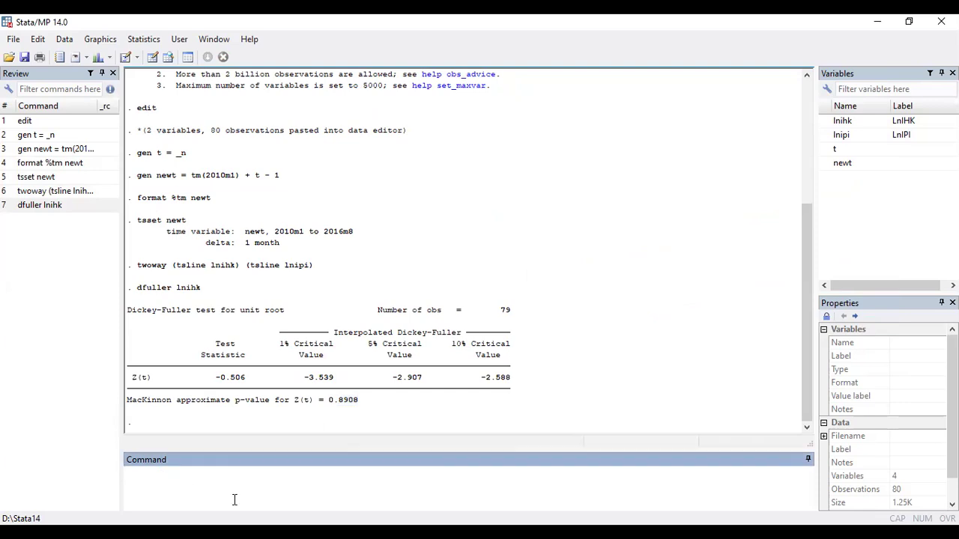
text(df)
text(uller D)
text(.li)
text(ihk)
key(Return)
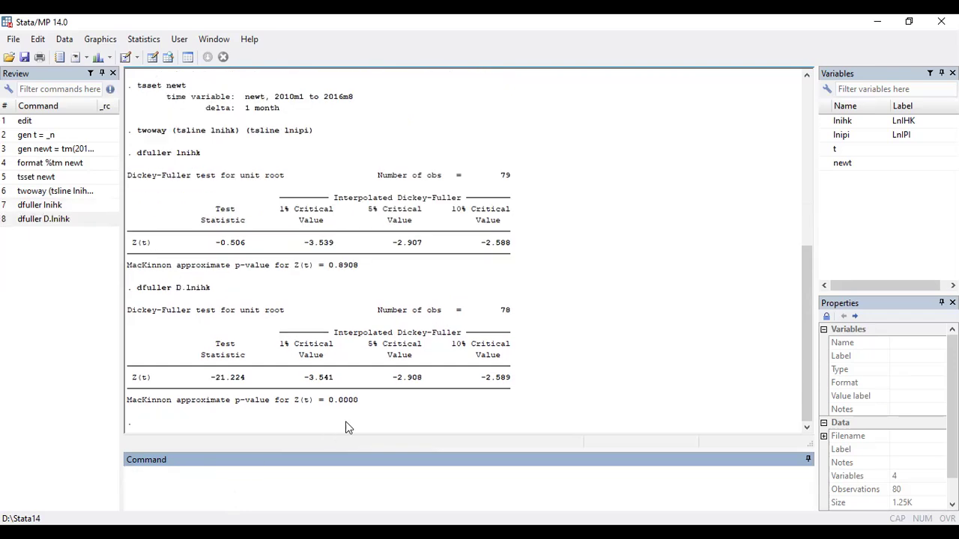
Step: Reuse the earlier level test command to run dfuller on lnipi and examine its p-value
click(74, 208)
key(BackSpace)
key(BackSpace)
text(pi)
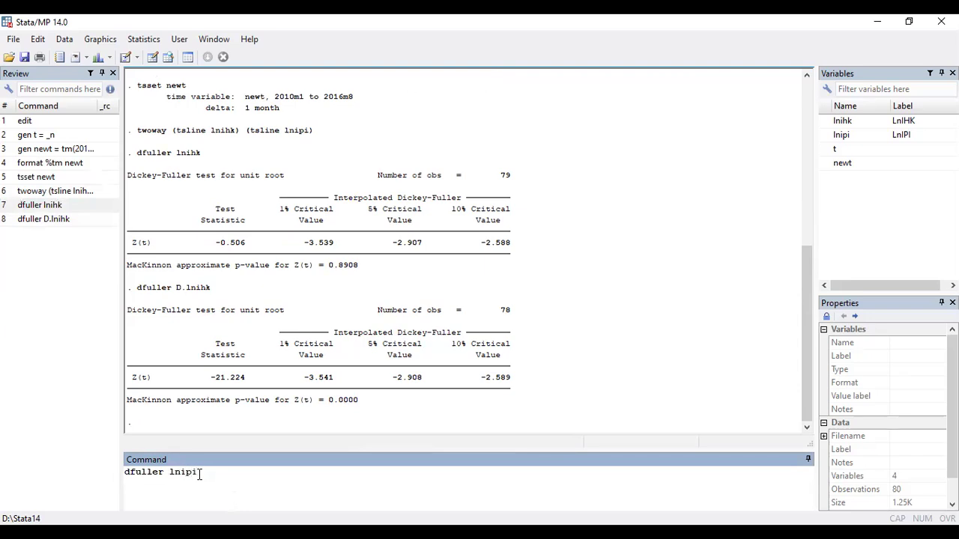
key(Return)
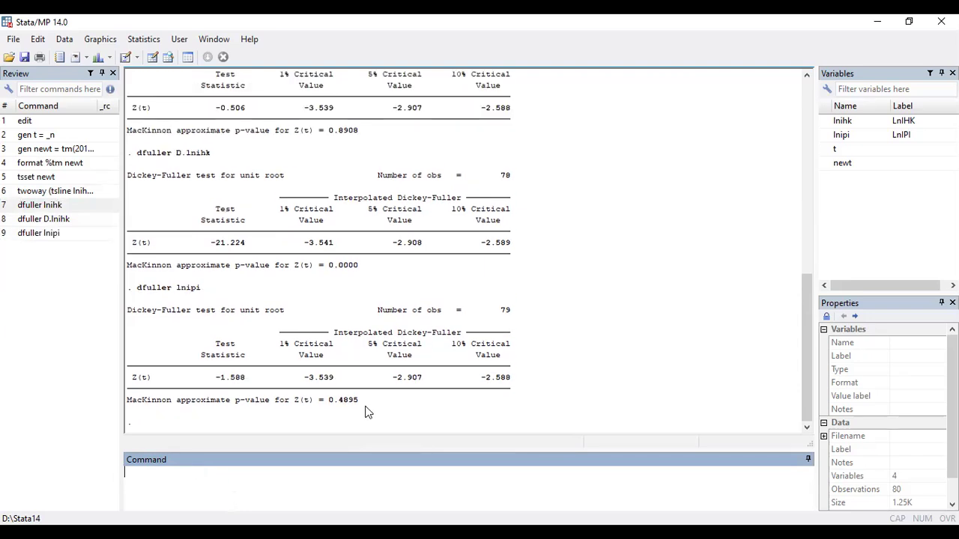
drag(359, 402, 334, 402)
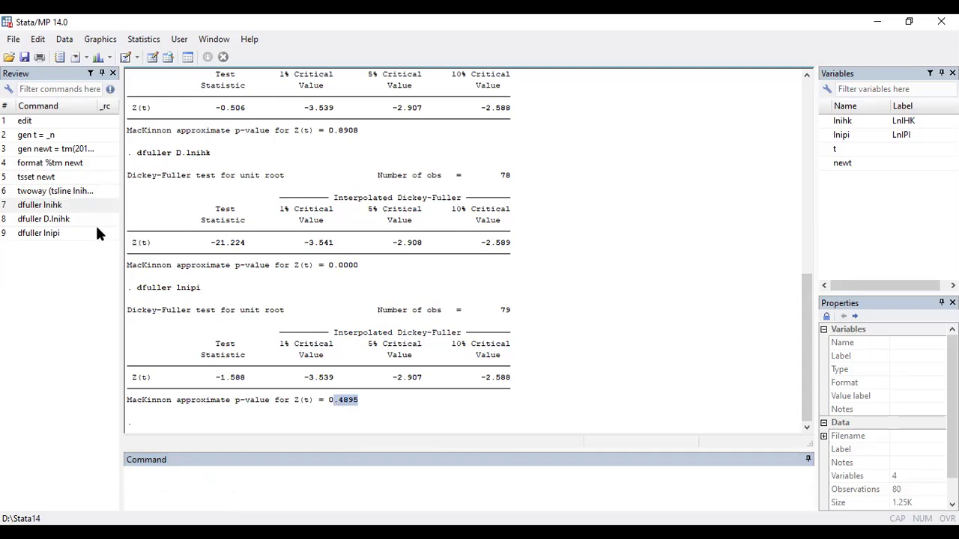
Step: Adapt the earlier differenced test command to run dfuller on D.lnipi
click(44, 218)
click(239, 481)
key(BackSpace)
key(BackSpace)
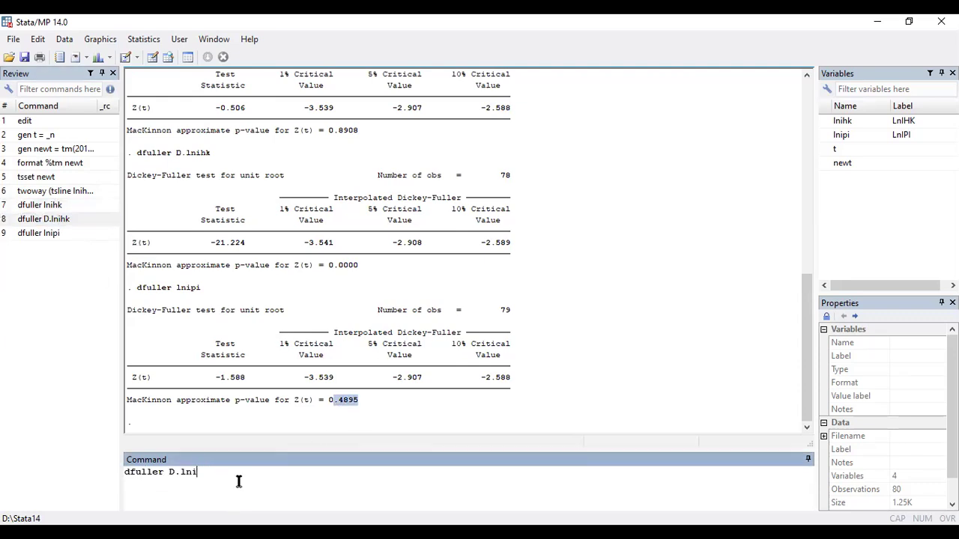
text(pi)
key(Return)
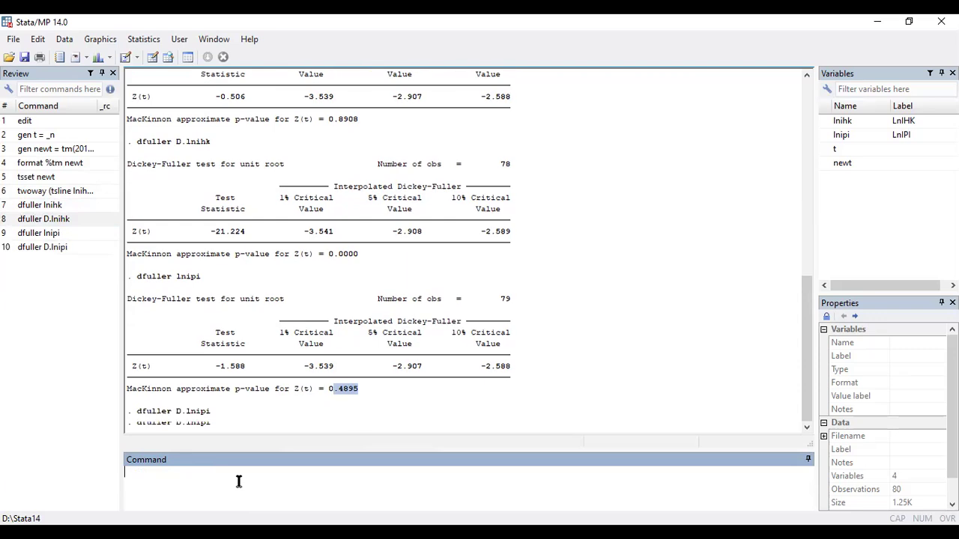
click(380, 409)
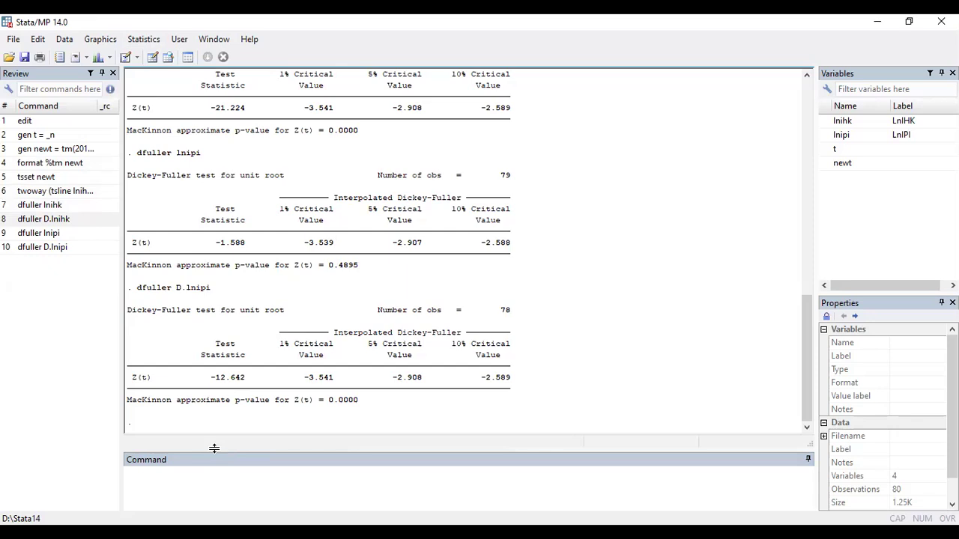
click(144, 39)
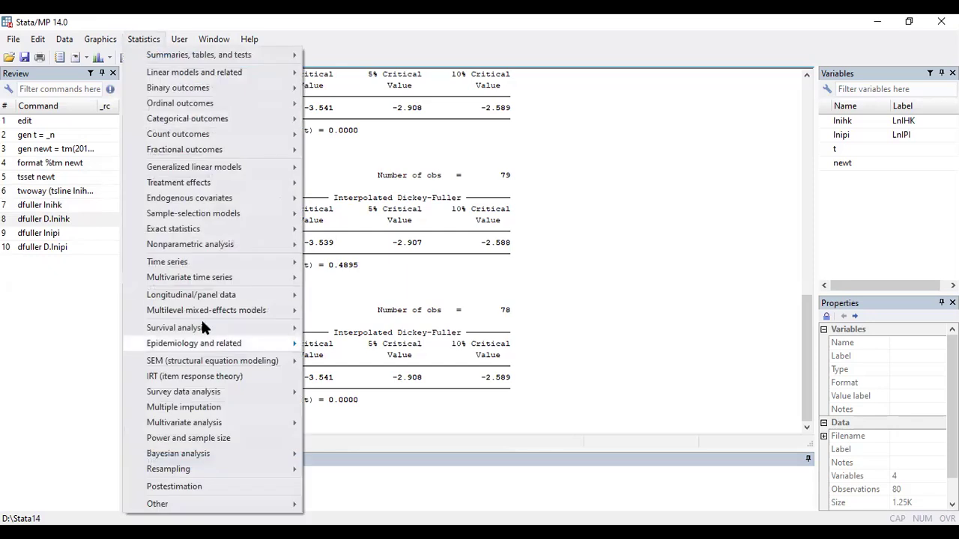
mouse_move(242, 278)
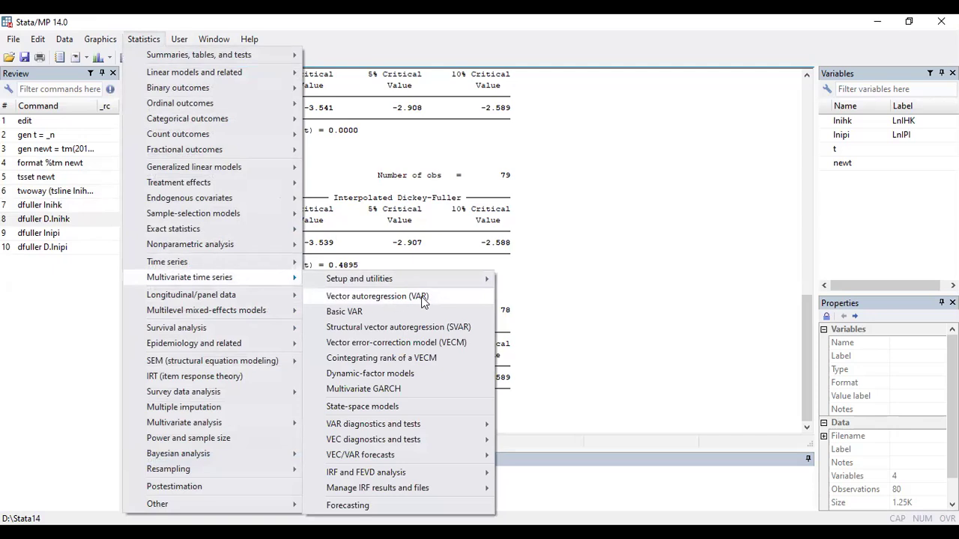
click(650, 352)
Step: Estimate a vector autoregression of lnihk and lnipi with lags(1/10) and display the rest of the paused output
click(197, 497)
text(var )
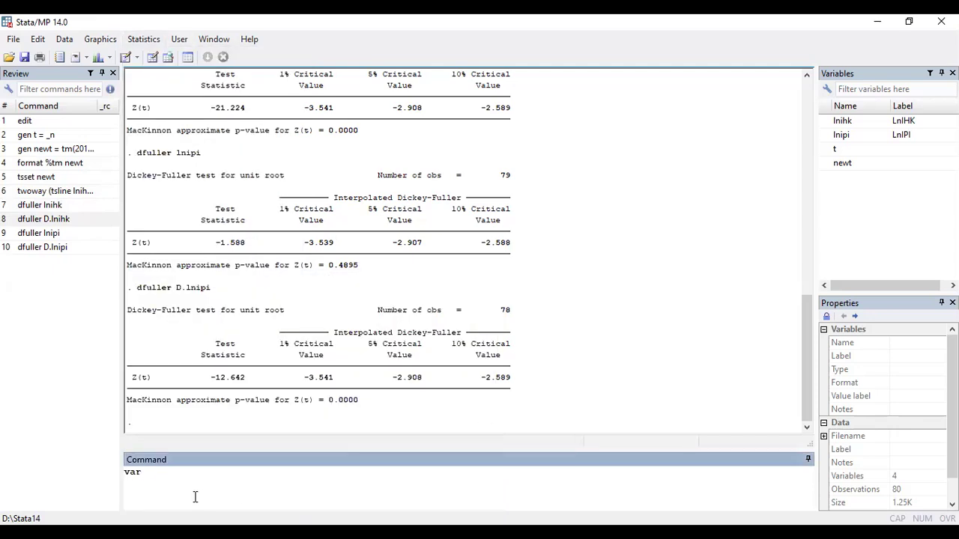
text(lnihk lnipi)
text(, lags(1/10))
key(Return)
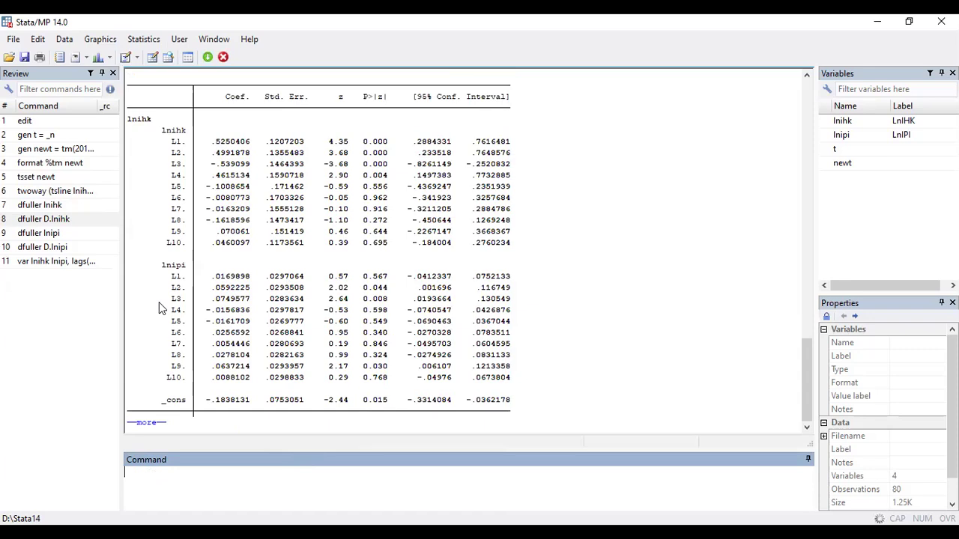
click(149, 424)
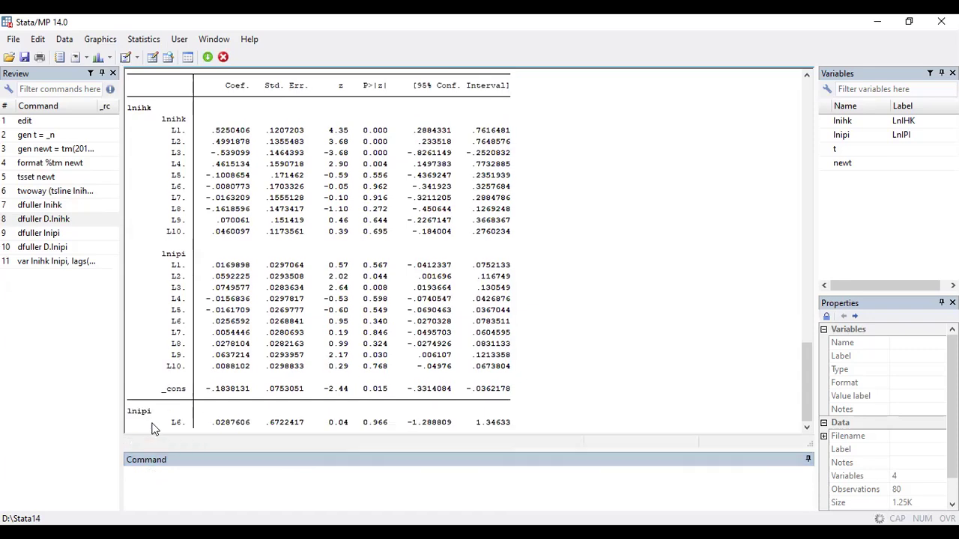
click(175, 484)
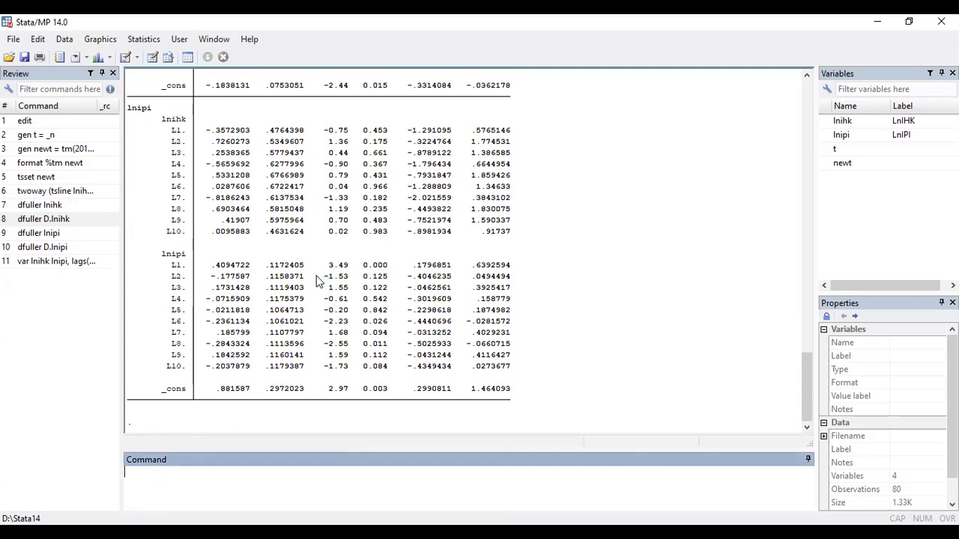
Step: Run varsoc after the VAR and examine which lag order the FPE, AIC and HQIC criteria select
text(varsoc)
key(Return)
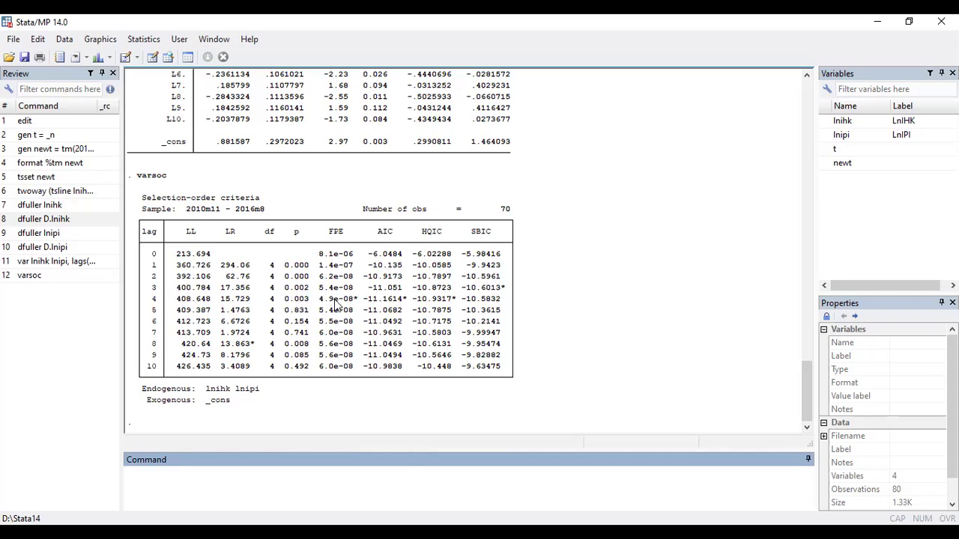
drag(317, 304, 454, 307)
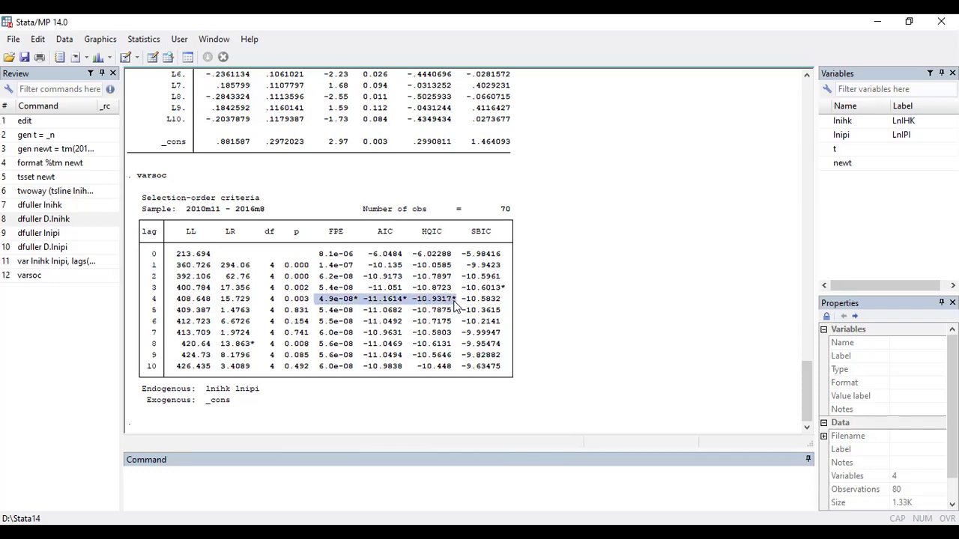
click(454, 304)
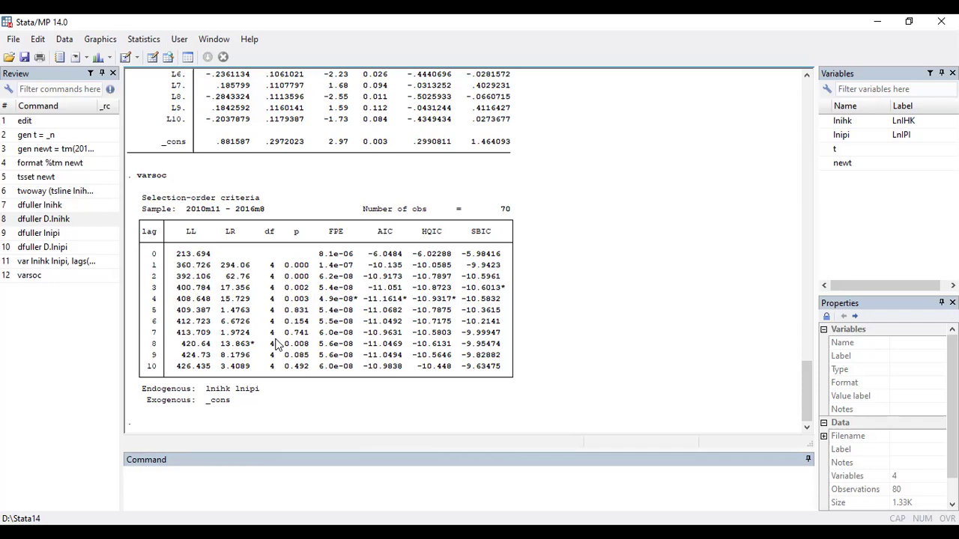
Step: Run varstable to check the VAR's eigenvalue stability condition, finish the paused output and examine the conclusion below the table
click(234, 484)
text(vas)
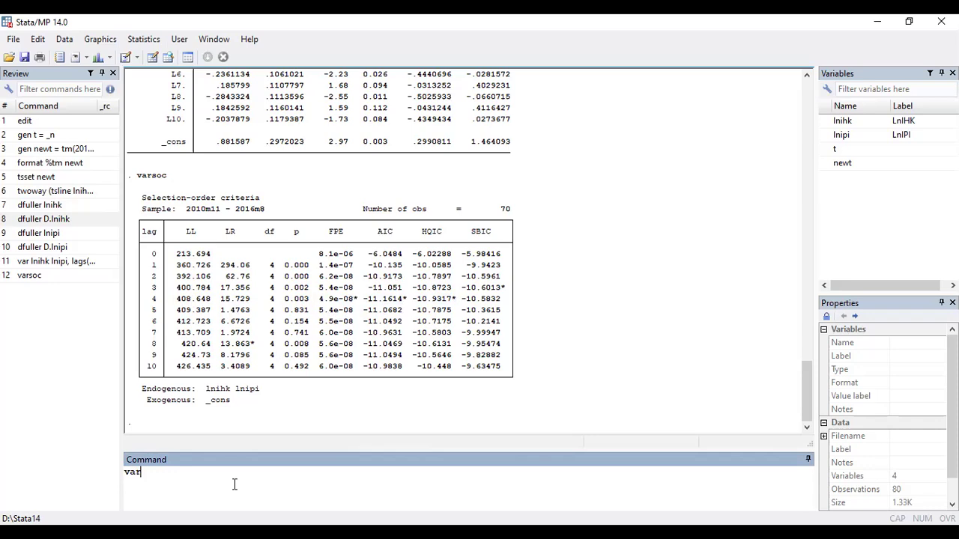
text(stable)
key(Return)
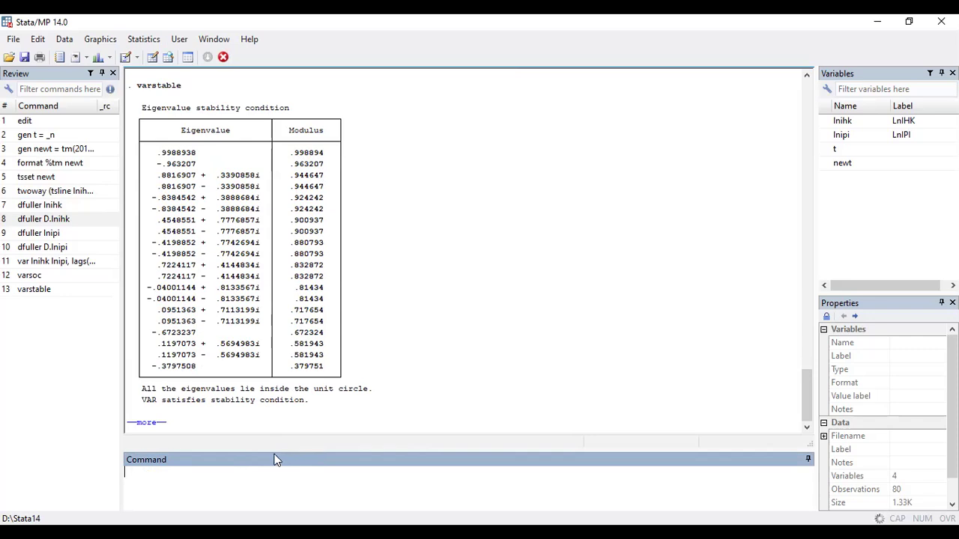
click(162, 425)
drag(138, 390, 360, 398)
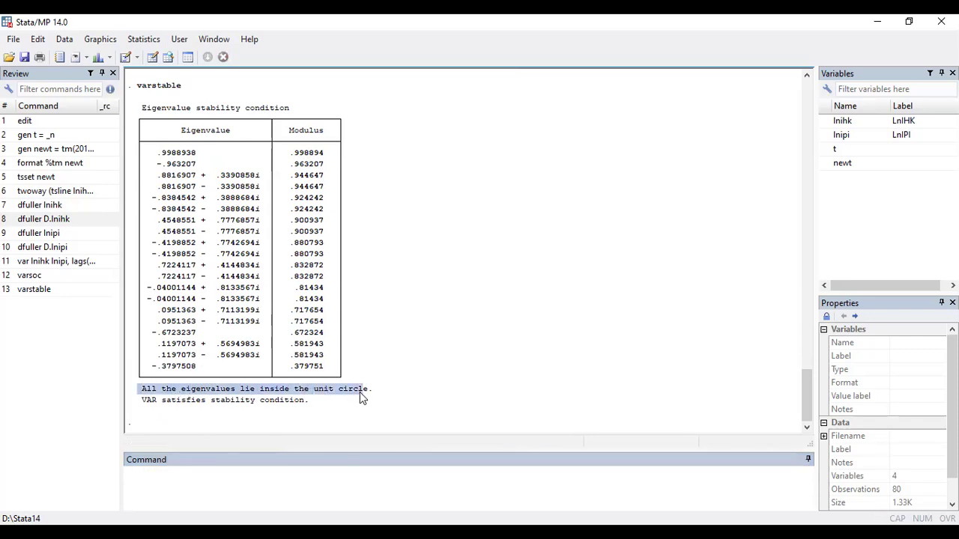
click(378, 393)
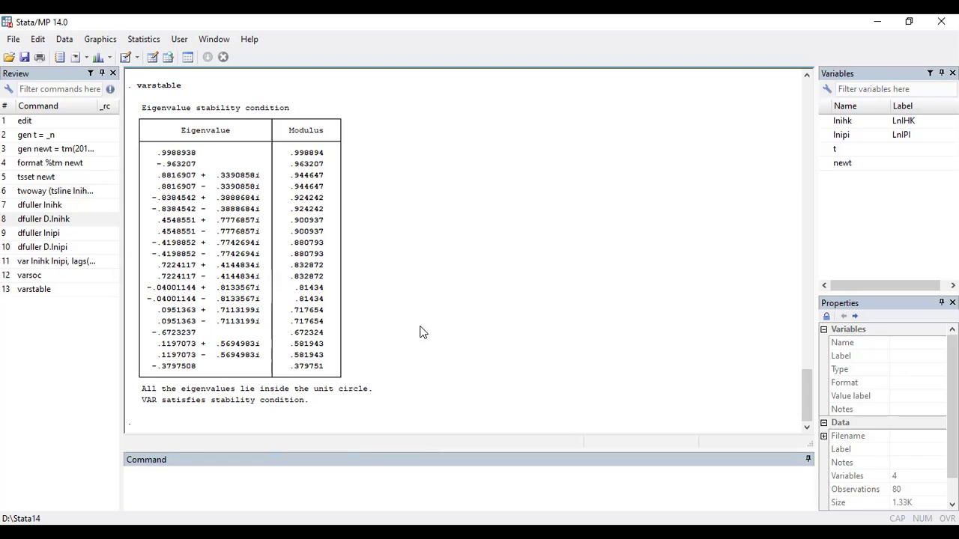
Step: Open the multivariate time-series test for the cointegrating rank of a VECM and choose lnihk and lnipi as dependent variables
click(148, 39)
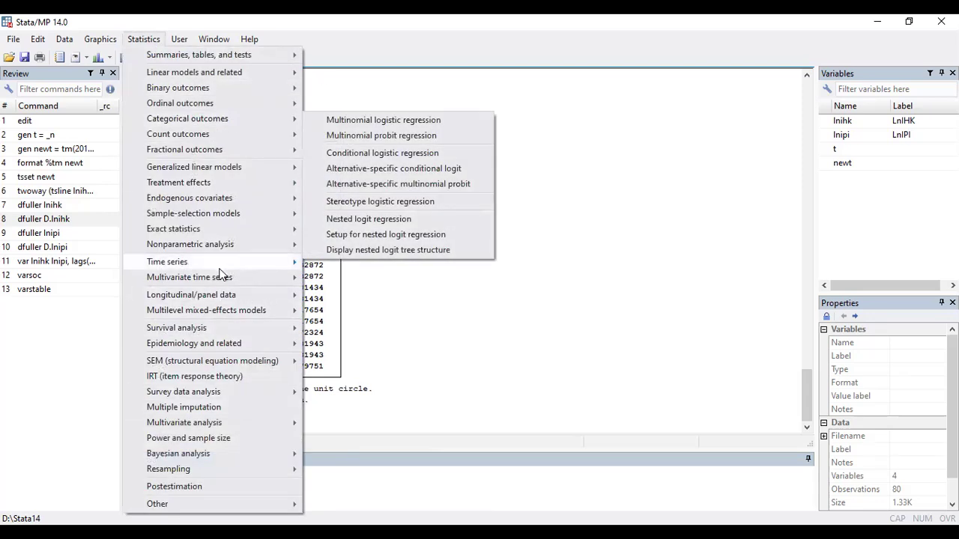
mouse_move(234, 275)
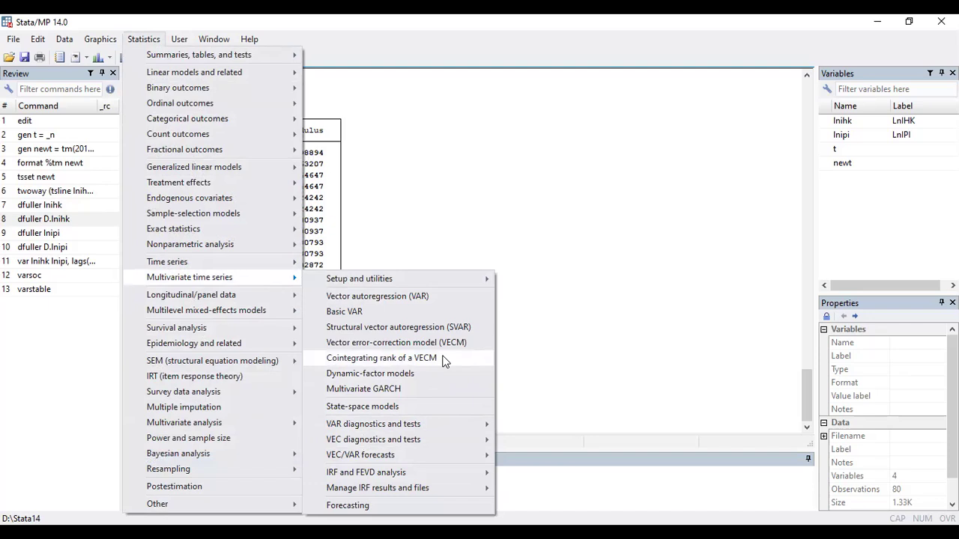
click(402, 359)
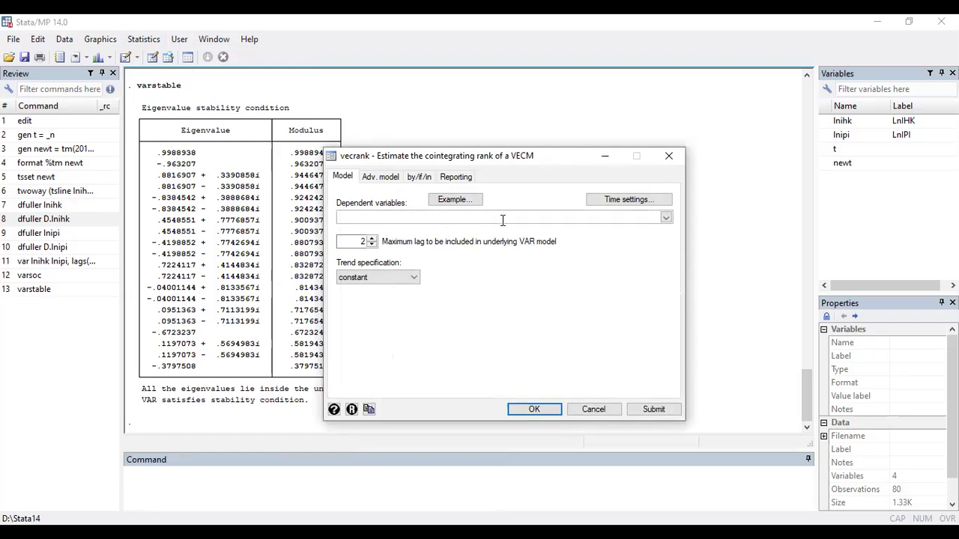
click(670, 216)
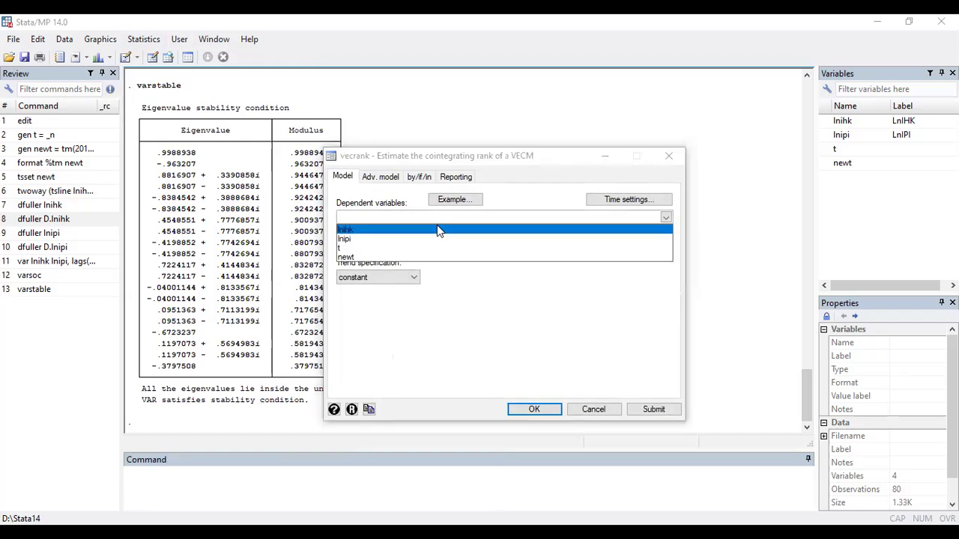
click(438, 229)
click(439, 238)
click(502, 377)
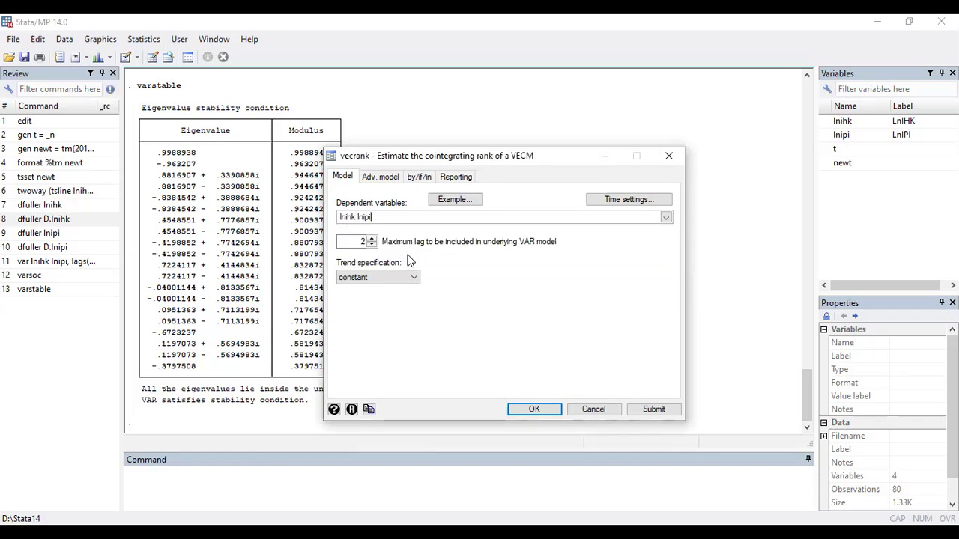
Step: Set the rank test's maximum lag to 4 and trend specification to none, and run it
double_click(361, 241)
text(4)
click(400, 281)
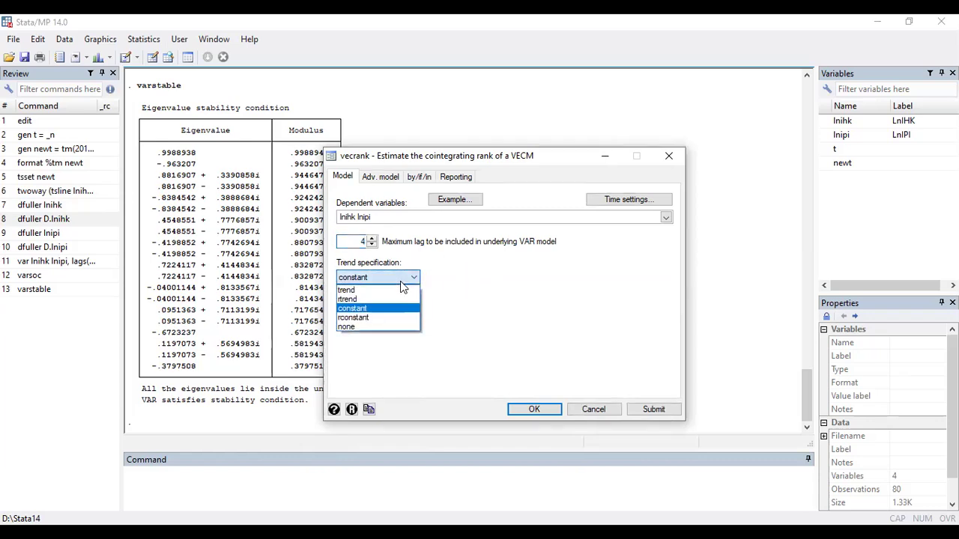
click(380, 325)
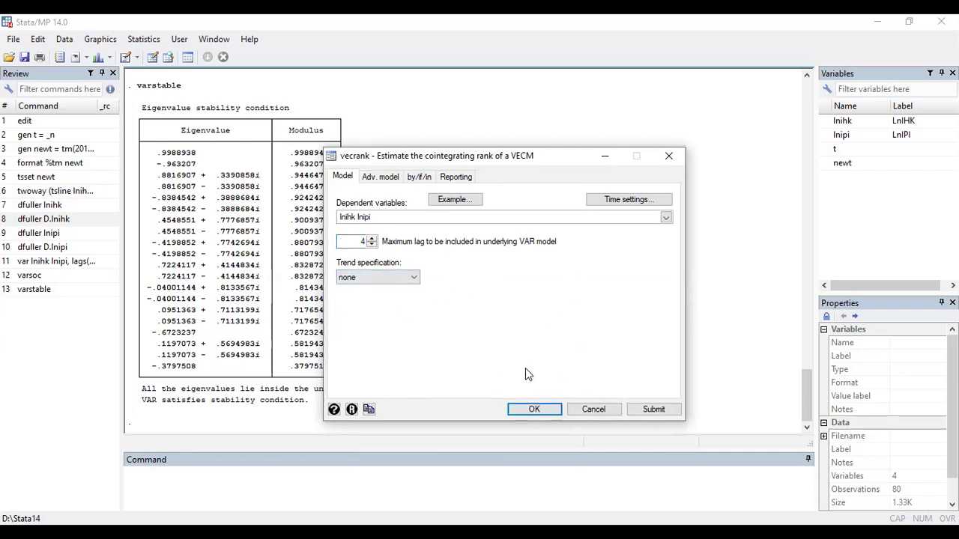
click(534, 409)
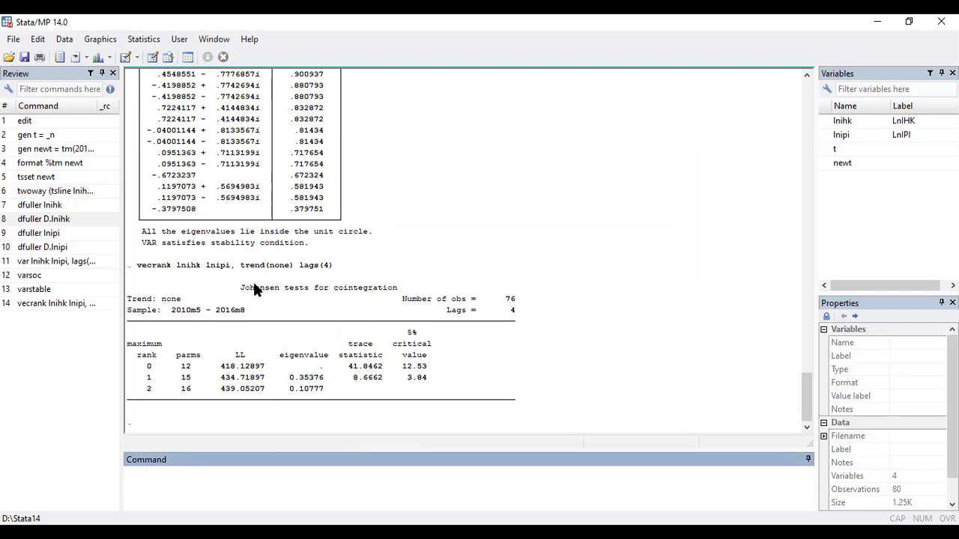
Step: Compare the Johansen trace statistics with the 5% critical values for maximum ranks 0 and 1
mouse_move(349, 364)
mouse_down()
mouse_move(382, 367)
mouse_move(347, 369)
mouse_up()
click(384, 371)
click(397, 371)
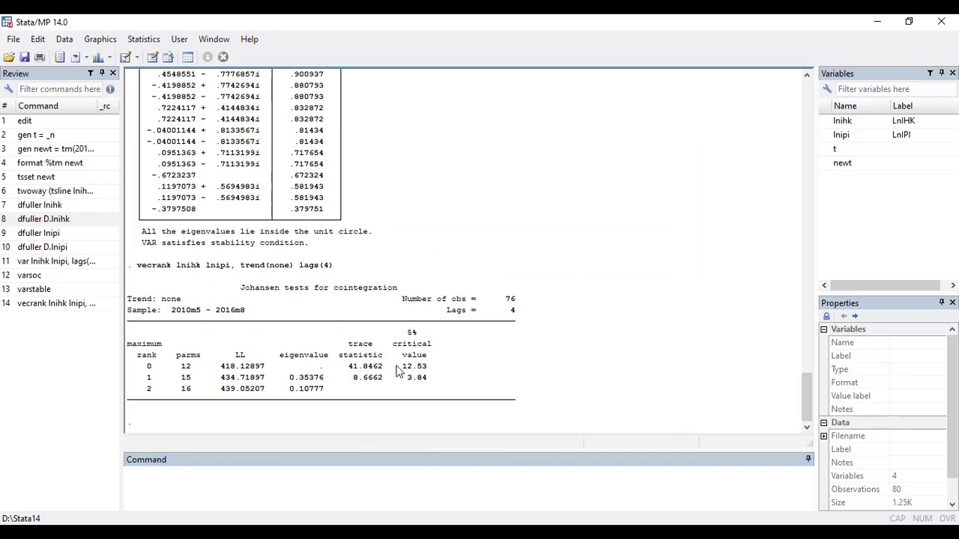
drag(402, 366, 434, 368)
click(401, 372)
drag(154, 367, 138, 367)
click(144, 373)
double_click(346, 372)
drag(398, 366, 420, 374)
drag(435, 335, 407, 334)
click(449, 359)
drag(156, 379, 148, 382)
click(148, 382)
mouse_move(387, 379)
mouse_down()
mouse_move(344, 379)
mouse_move(395, 384)
mouse_up()
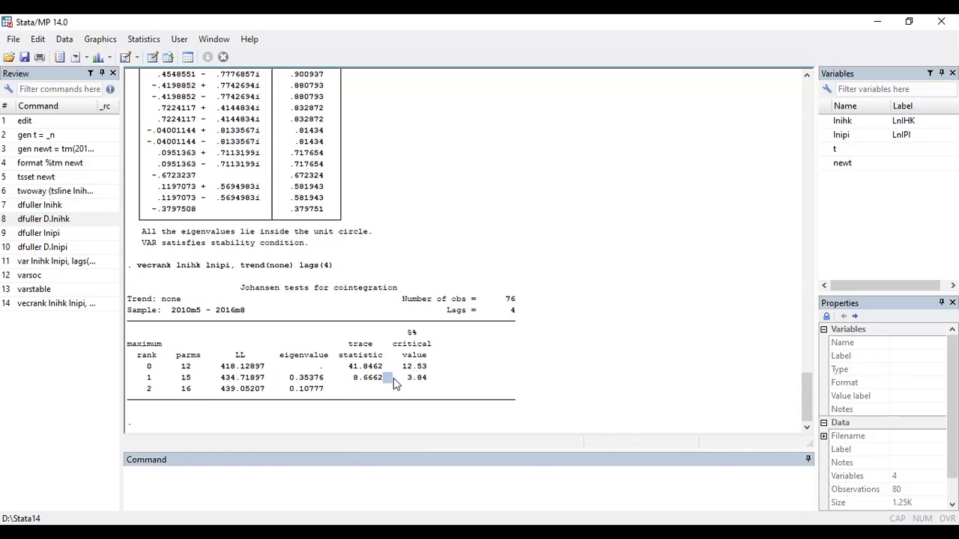
click(438, 384)
Step: Set up a vector error-correction model (VECM) with lnihk and lnipi as dependent variables
click(143, 39)
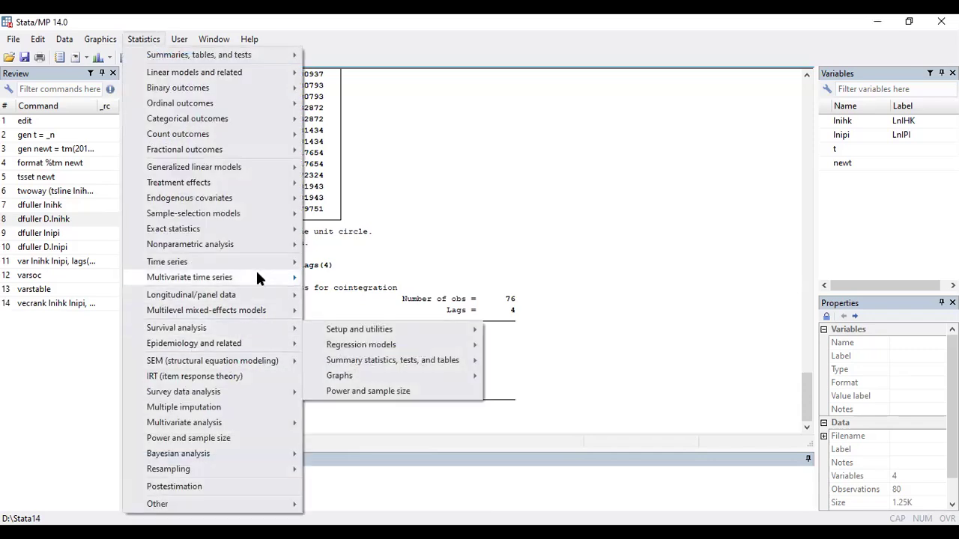
mouse_move(257, 278)
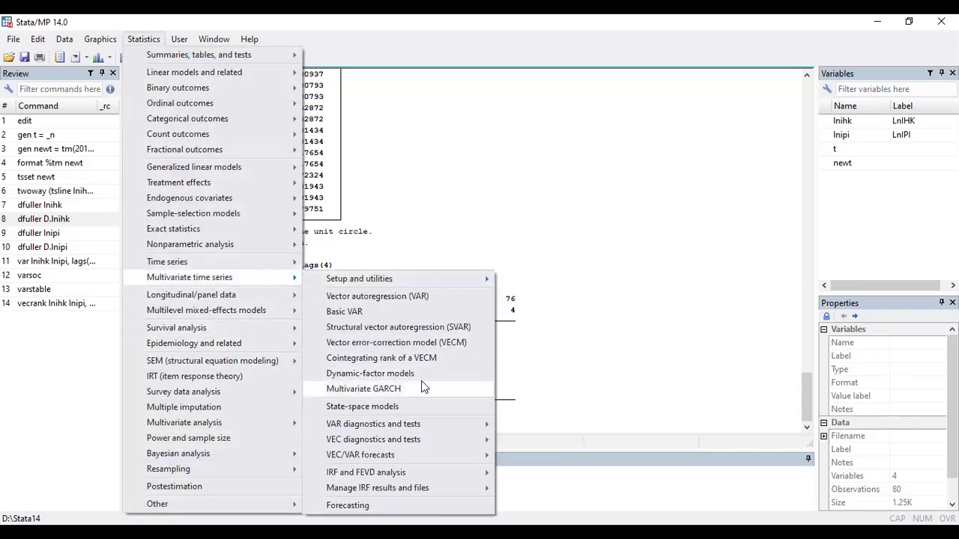
click(405, 344)
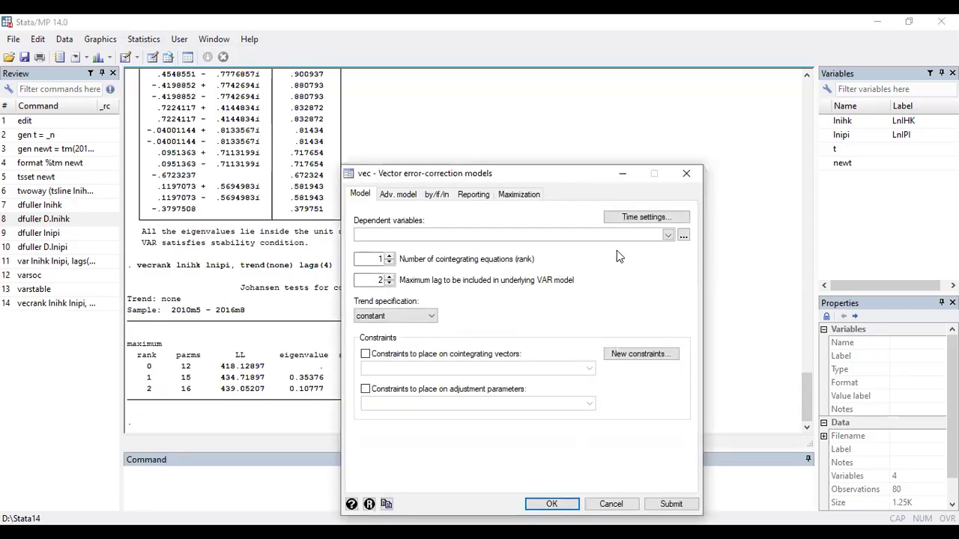
click(668, 236)
click(542, 248)
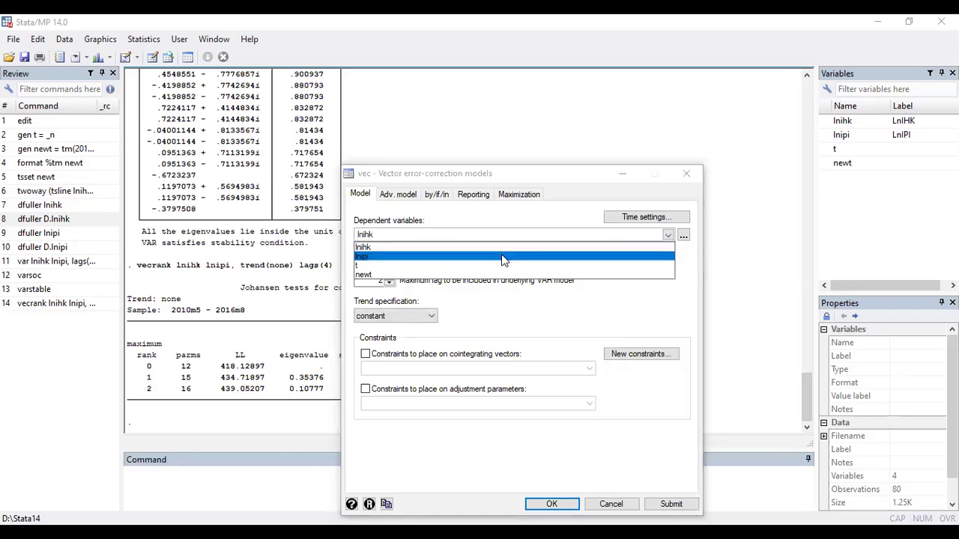
click(504, 257)
Step: Set the VECM's maximum lag to 4 and trend to none, estimate it and display the rest of the paused output
double_click(371, 280)
text(4)
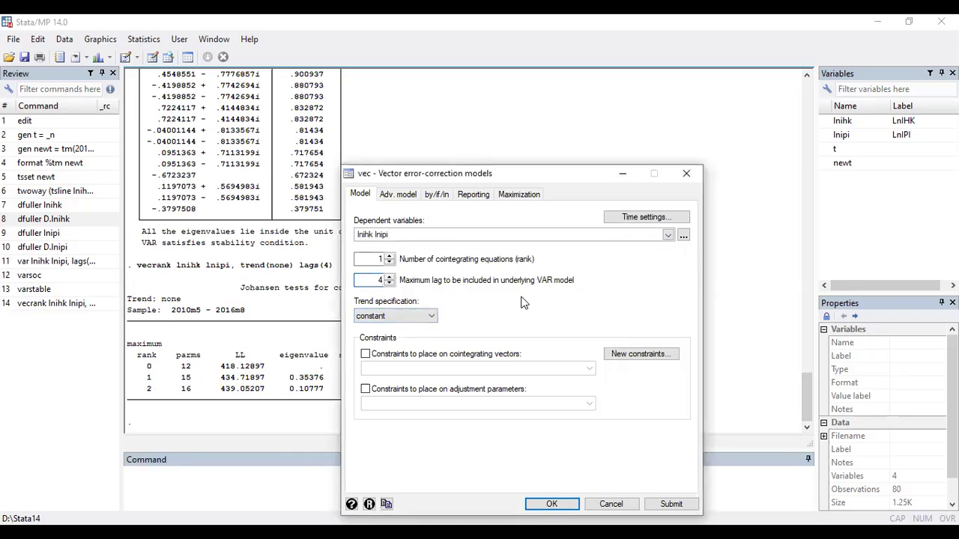
click(402, 318)
click(385, 366)
click(552, 504)
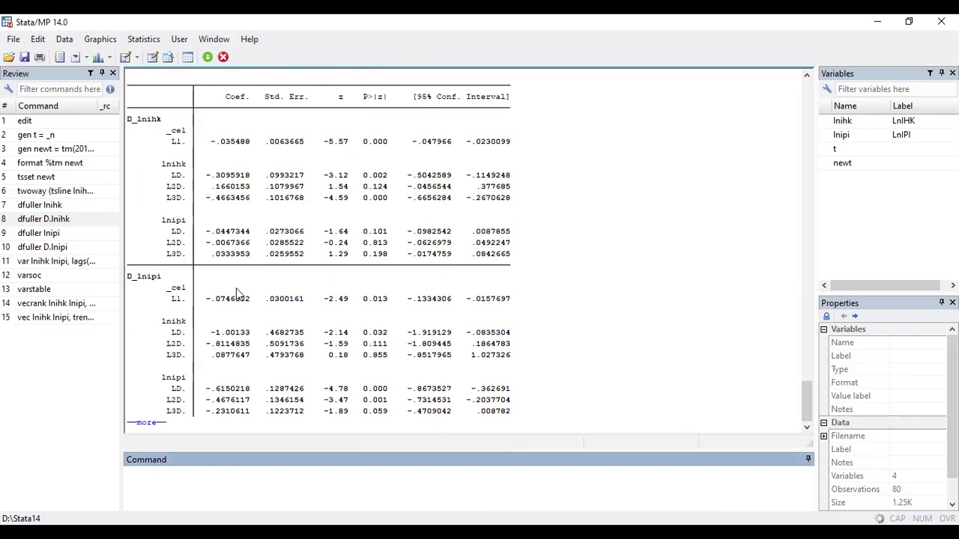
click(156, 425)
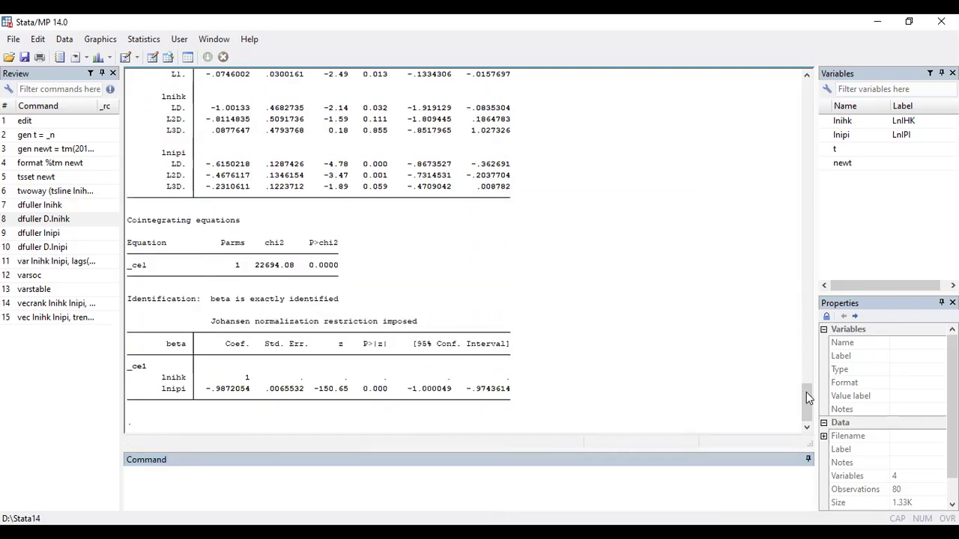
Step: Look through the VECM output from the model summary to the D_lnihk and D_lnipi coefficient tables
right_click(806, 365)
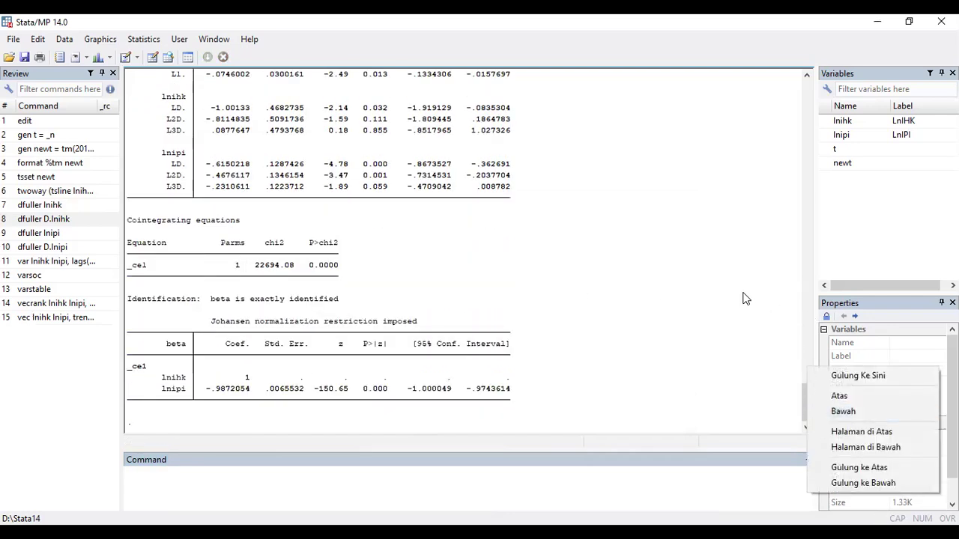
click(719, 297)
drag(805, 400, 802, 362)
scroll(801, 367, down, 3)
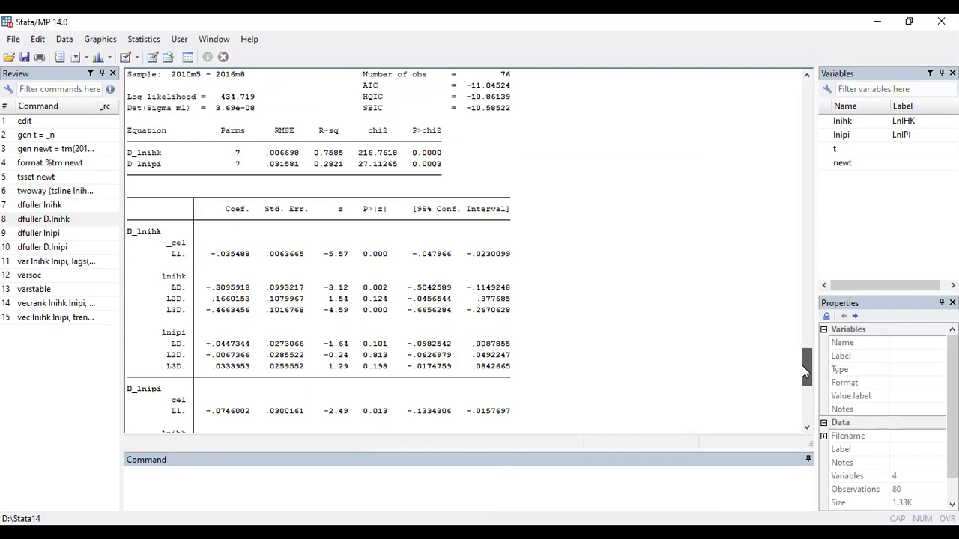
drag(134, 137, 546, 259)
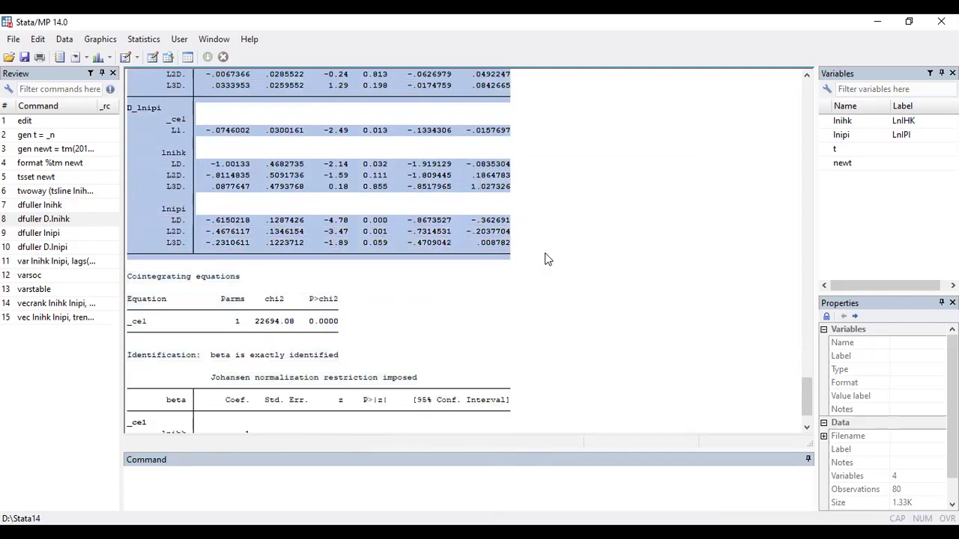
click(546, 259)
scroll(806, 386, up, 1)
scroll(806, 386, up, 4)
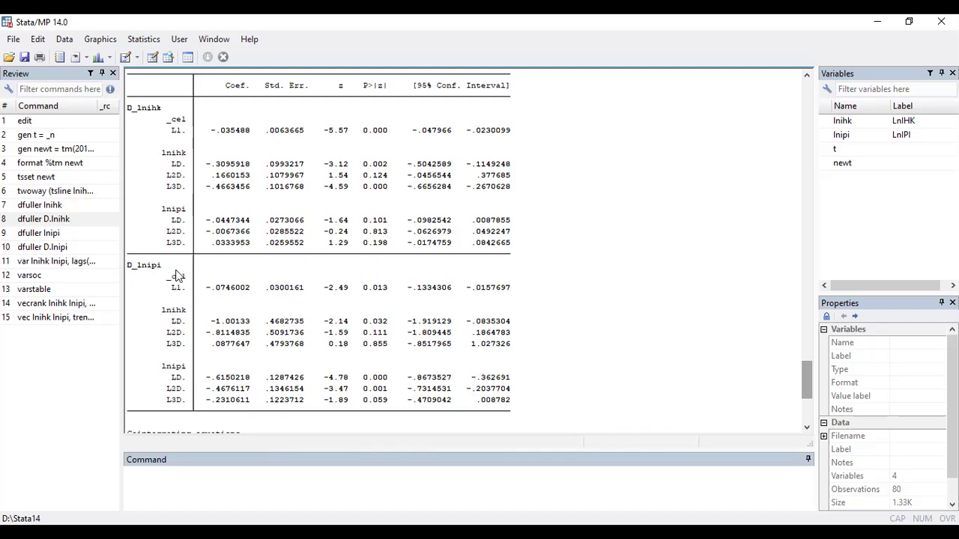
Step: Examine the lagged-difference terms of lnihk and the L1 error-correction term in the D_lnihk equation
drag(166, 112, 131, 113)
mouse_move(162, 165)
mouse_down()
mouse_move(182, 167)
mouse_move(168, 183)
mouse_move(184, 187)
mouse_move(170, 166)
mouse_move(159, 179)
mouse_up()
click(184, 187)
click(187, 165)
drag(184, 165, 157, 186)
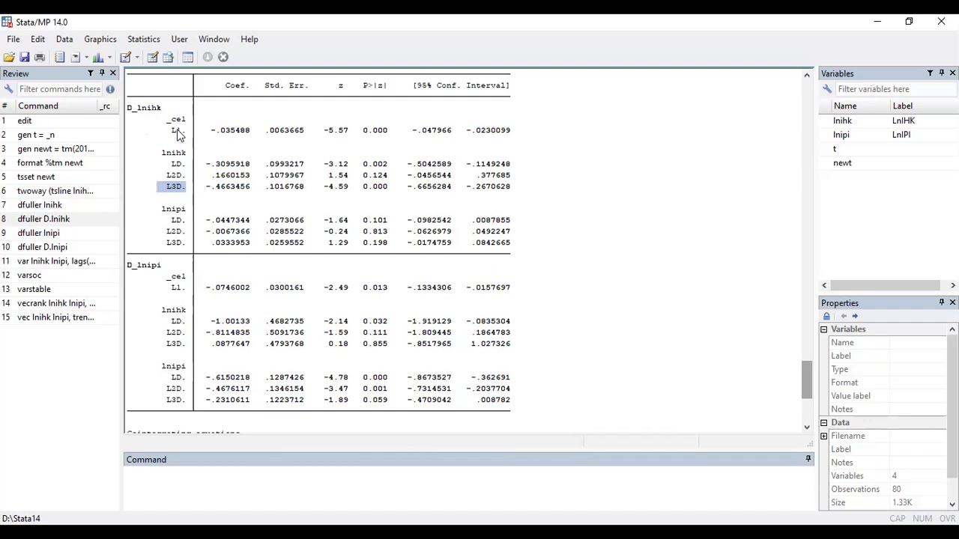
click(180, 133)
drag(171, 135, 193, 137)
click(193, 137)
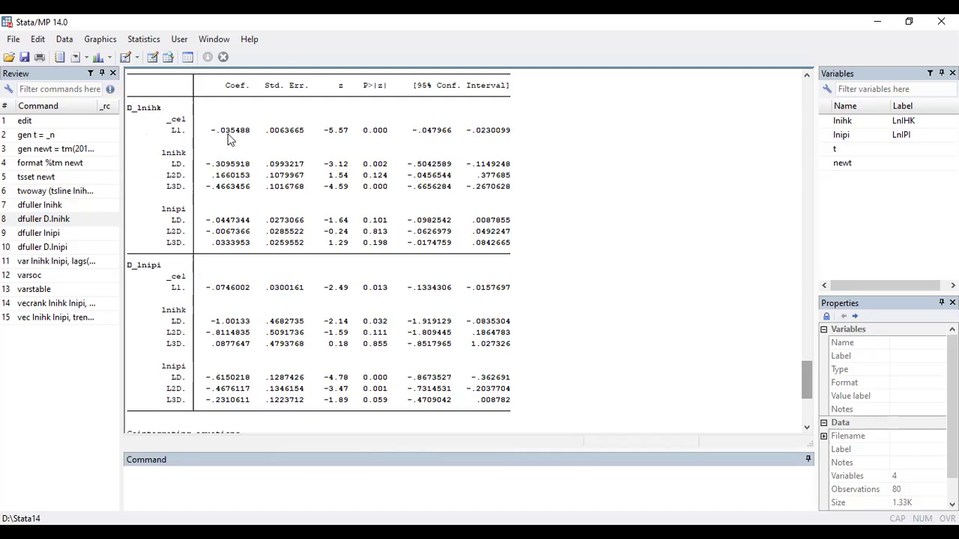
Step: Check the p-value of the D_lnihk error-correction term and compare the _ce1 coefficients of both equations
drag(399, 133, 363, 134)
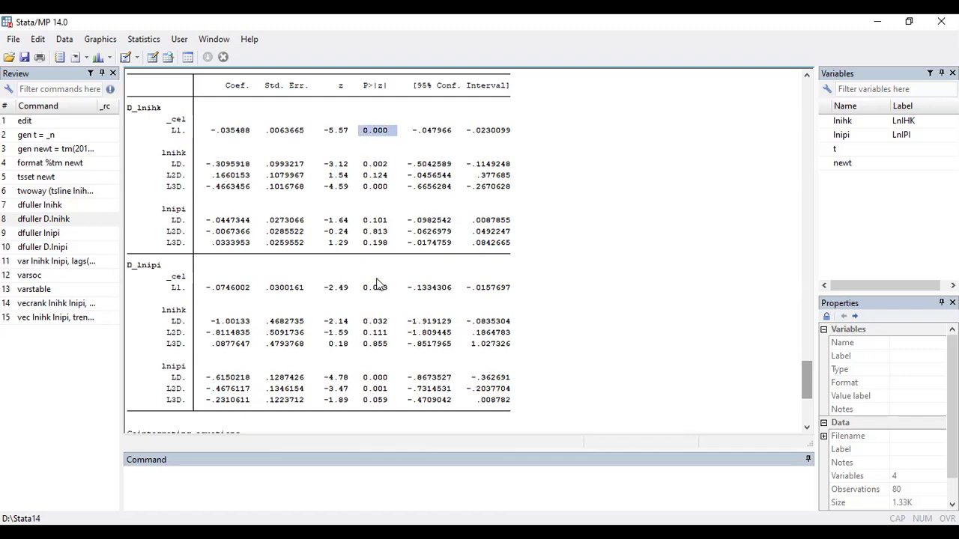
drag(254, 132, 210, 135)
click(207, 132)
drag(254, 291, 219, 294)
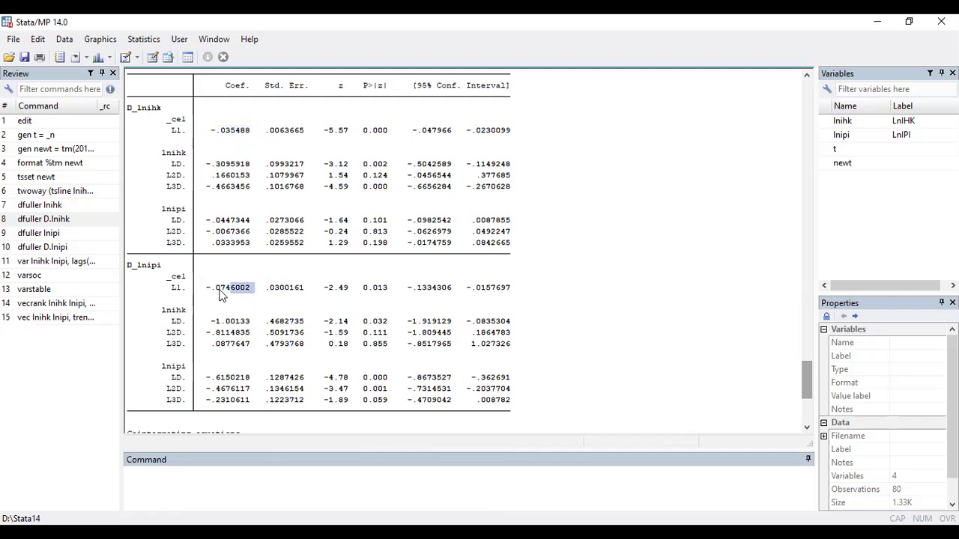
click(209, 294)
drag(212, 131, 254, 133)
click(253, 133)
Step: Examine the cointegrating equation's beta coefficients in the Johansen normalization table
drag(805, 375, 804, 398)
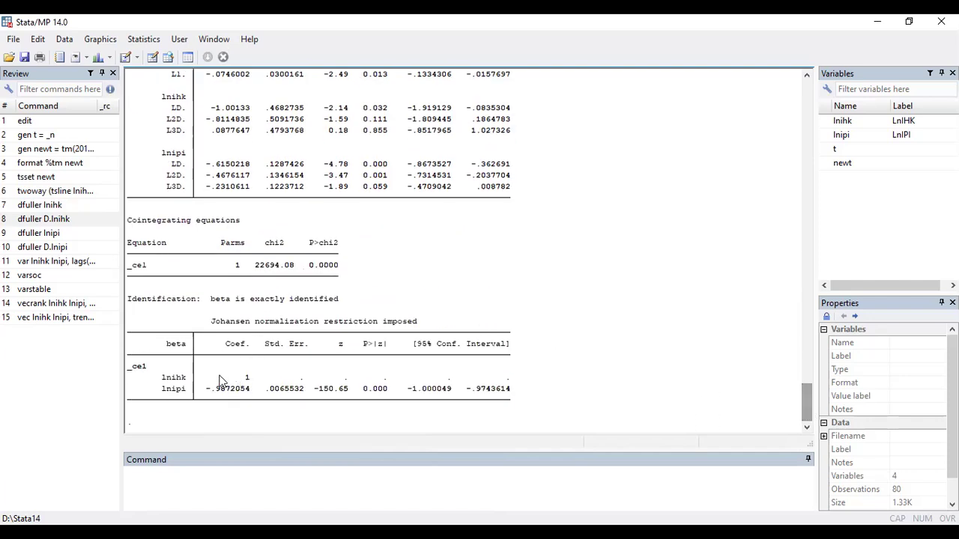
drag(518, 402, 148, 318)
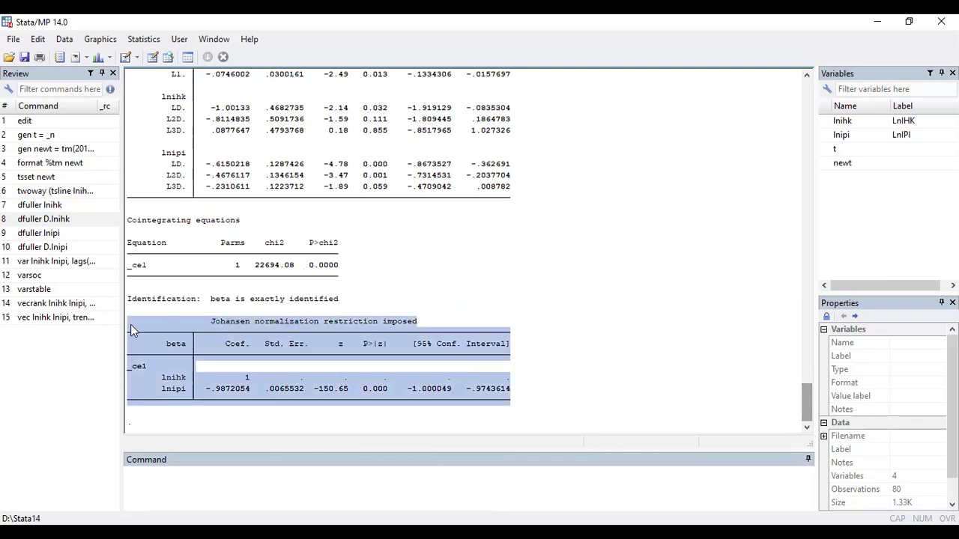
click(131, 324)
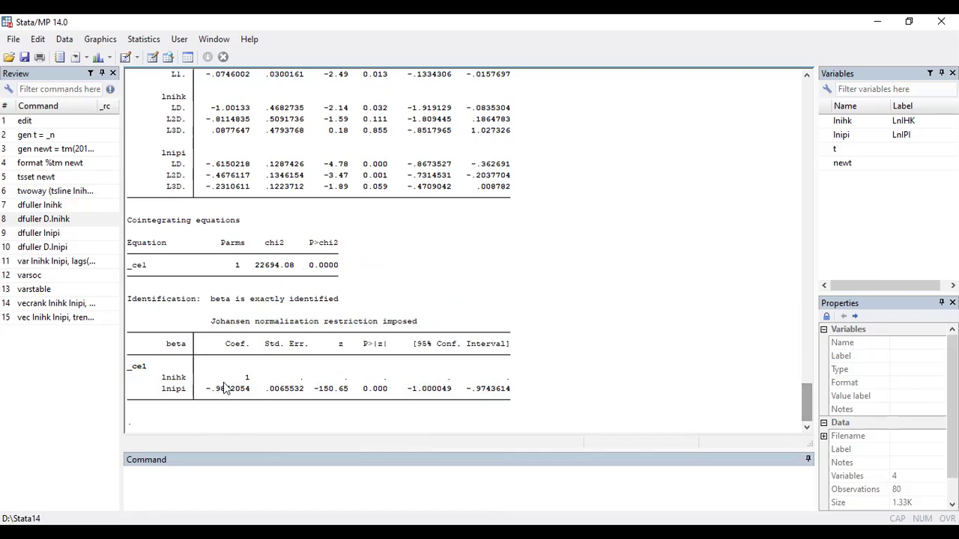
Step: Compare the lnihk and lnipi beta coefficients of the cointegrating equation with the LD. lnihk coefficient in the D_lnihk equation
double_click(246, 380)
double_click(225, 391)
drag(806, 401, 809, 374)
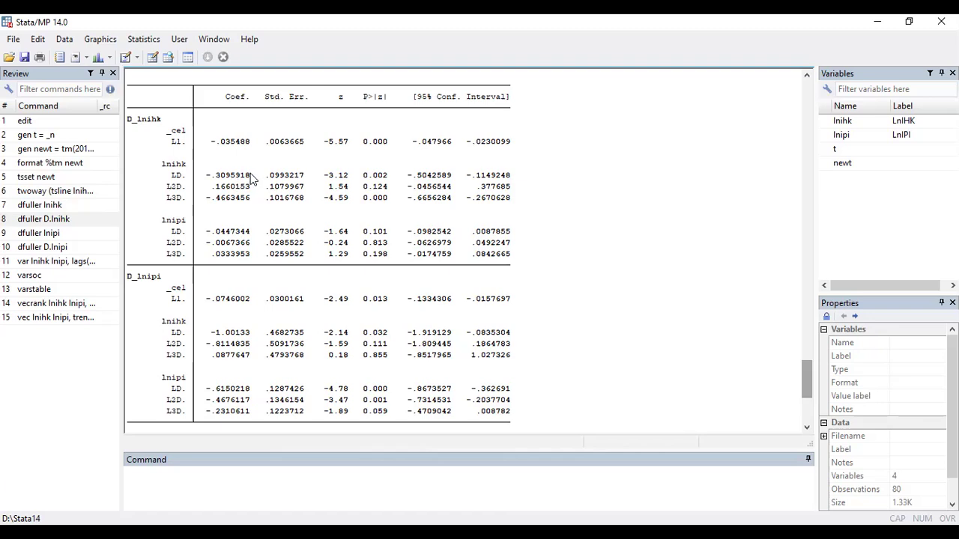
drag(253, 176, 207, 177)
click(602, 212)
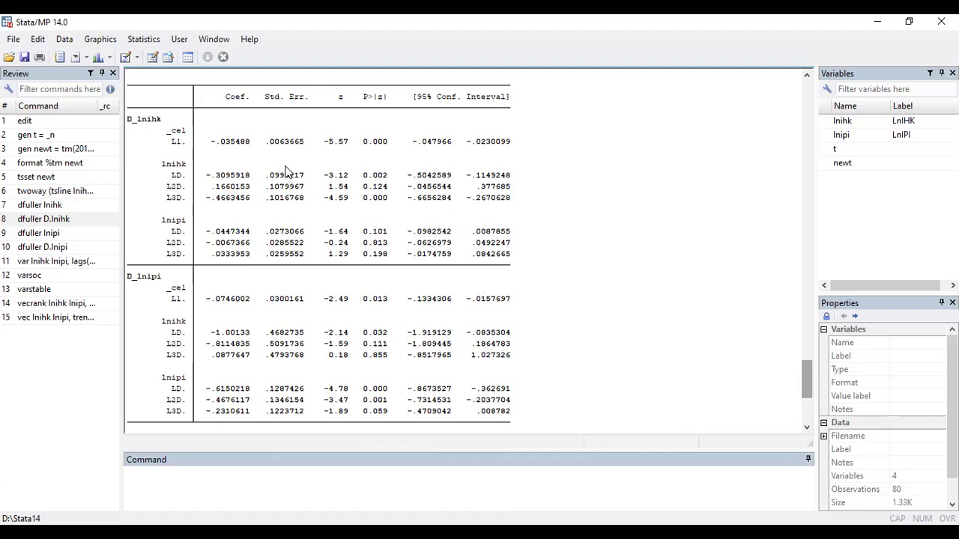
Step: Set up IRF creation from the active VECM results with the name ia and a forecast horizon of 60
click(149, 41)
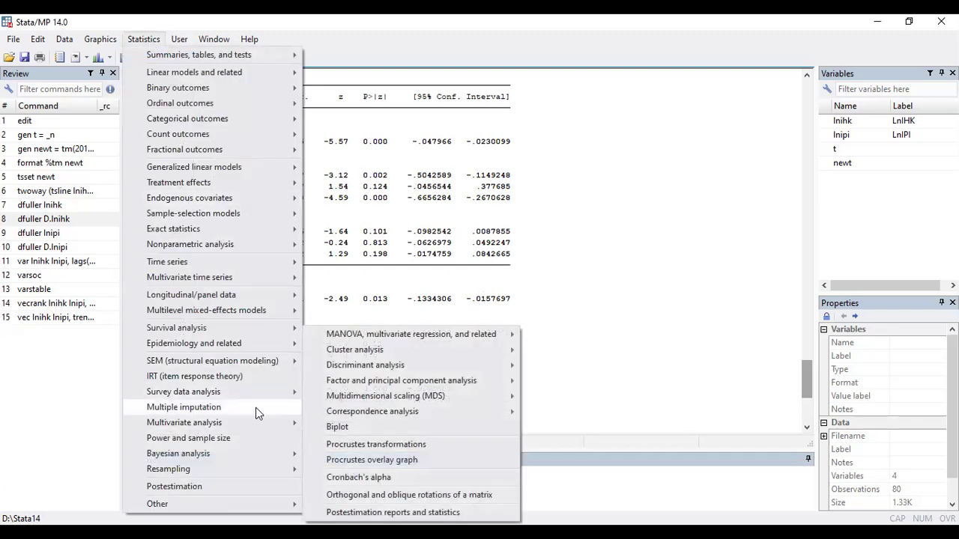
mouse_move(258, 272)
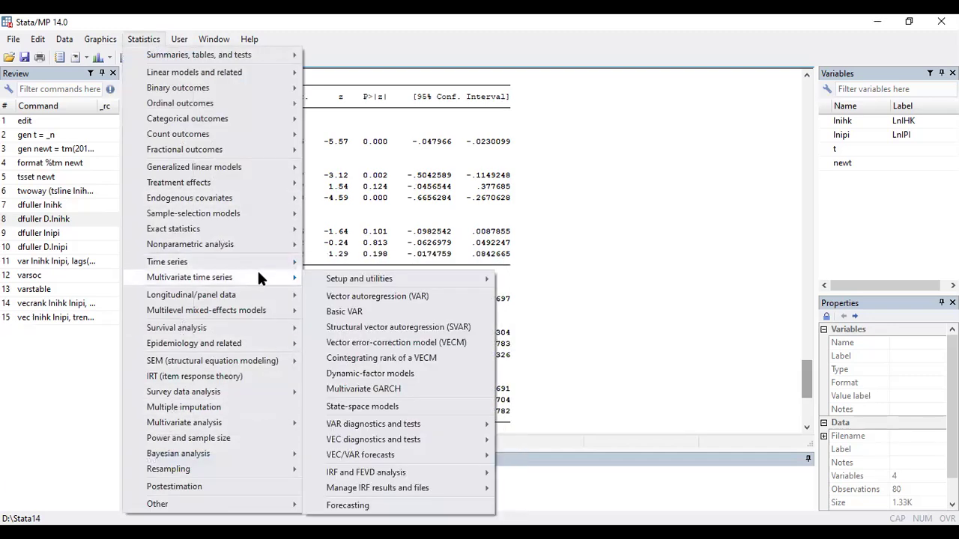
mouse_move(406, 474)
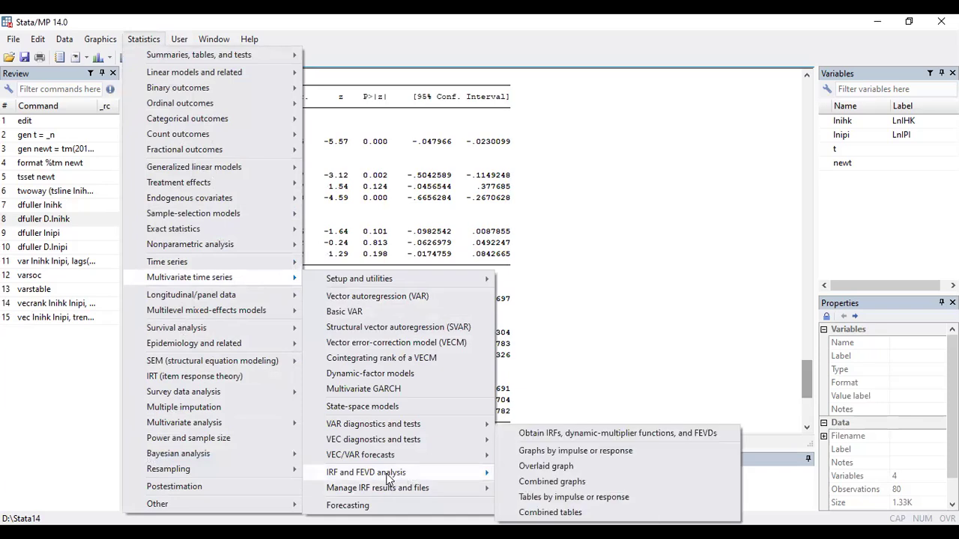
click(585, 434)
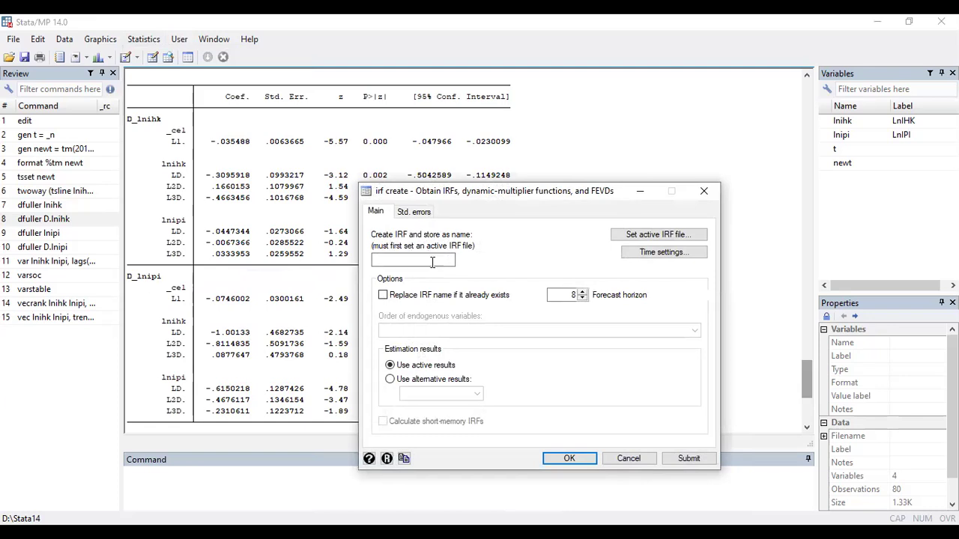
click(393, 262)
text(ia)
double_click(567, 295)
text(60)
Step: Set ia as the active IRF file and create the IRF results in it
click(641, 239)
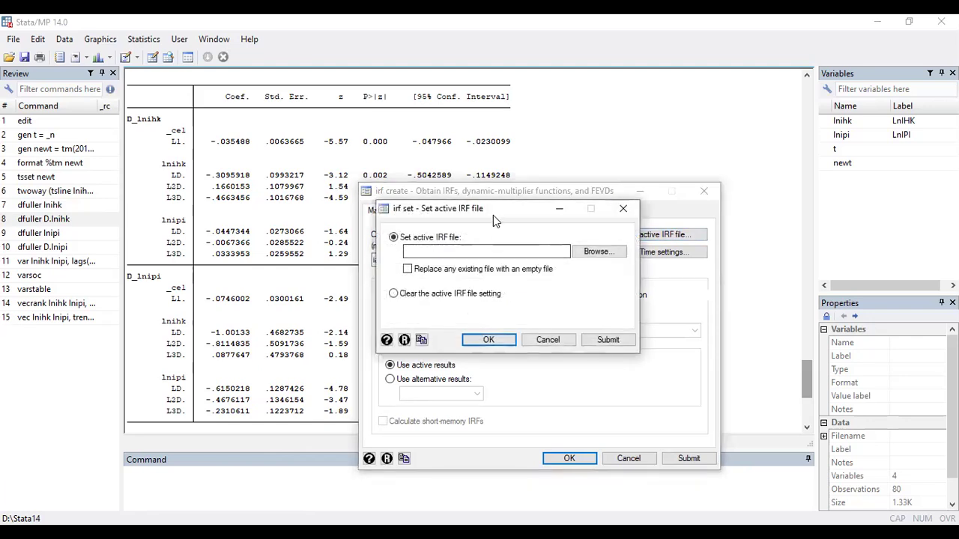
drag(493, 215, 670, 214)
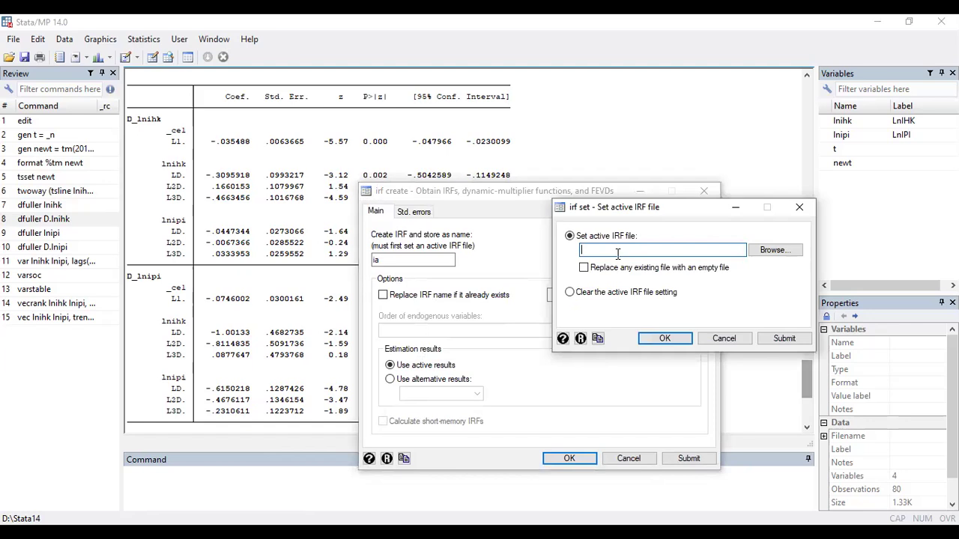
text(ia)
click(665, 338)
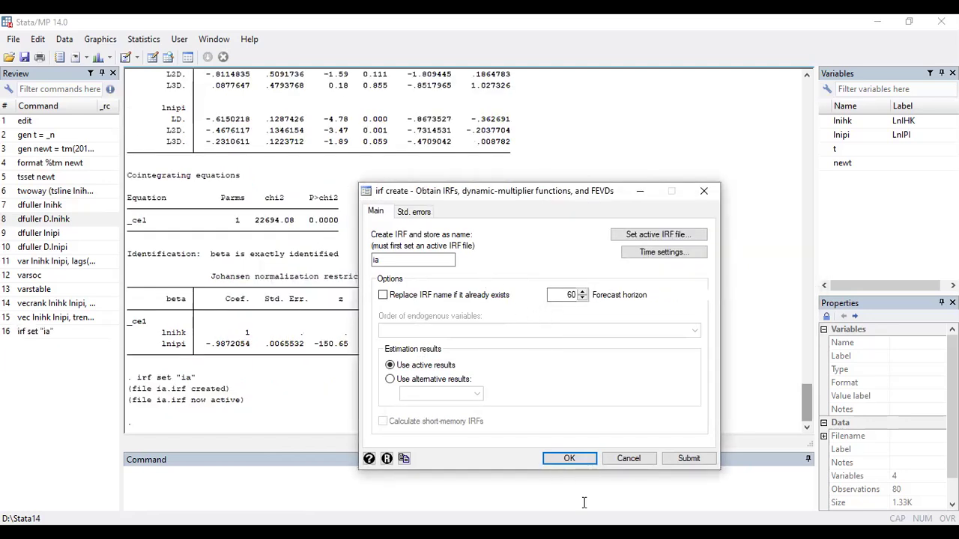
click(565, 459)
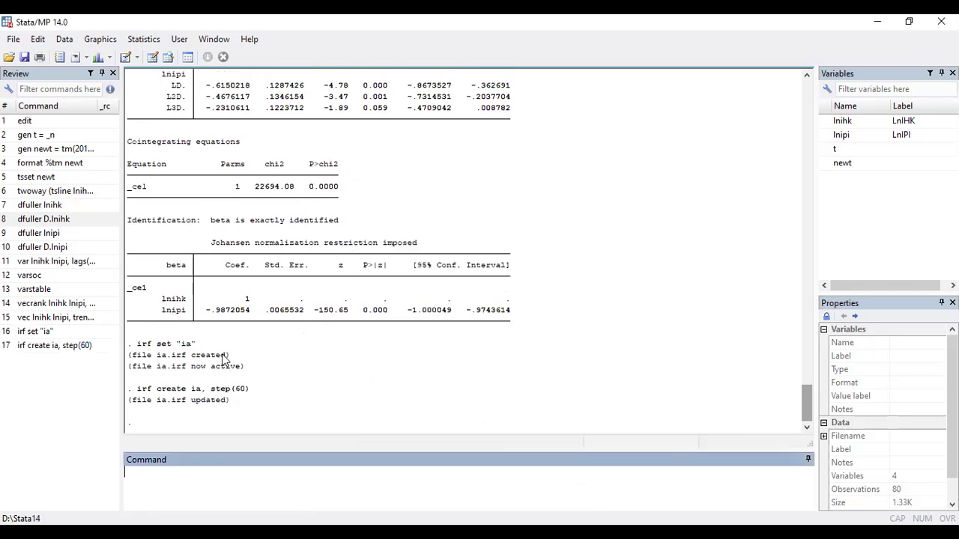
Step: Set up an IRF graph of orthogonalized impulse-response functions (oirf) from the ia result set
click(144, 39)
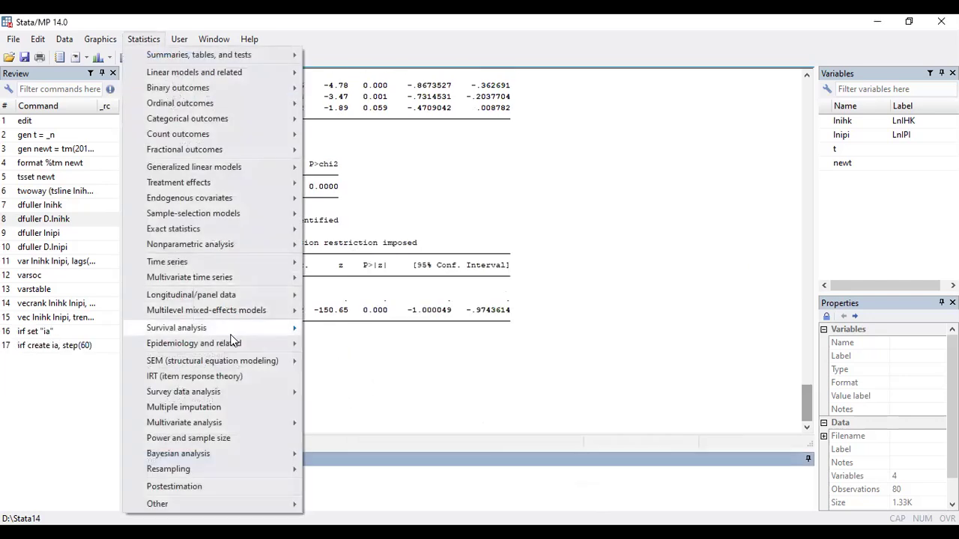
mouse_move(218, 280)
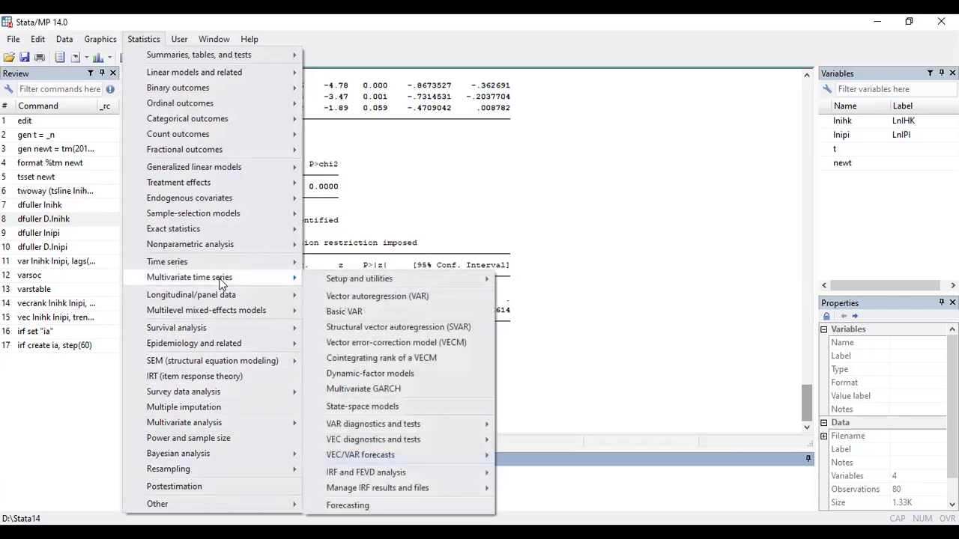
mouse_move(448, 474)
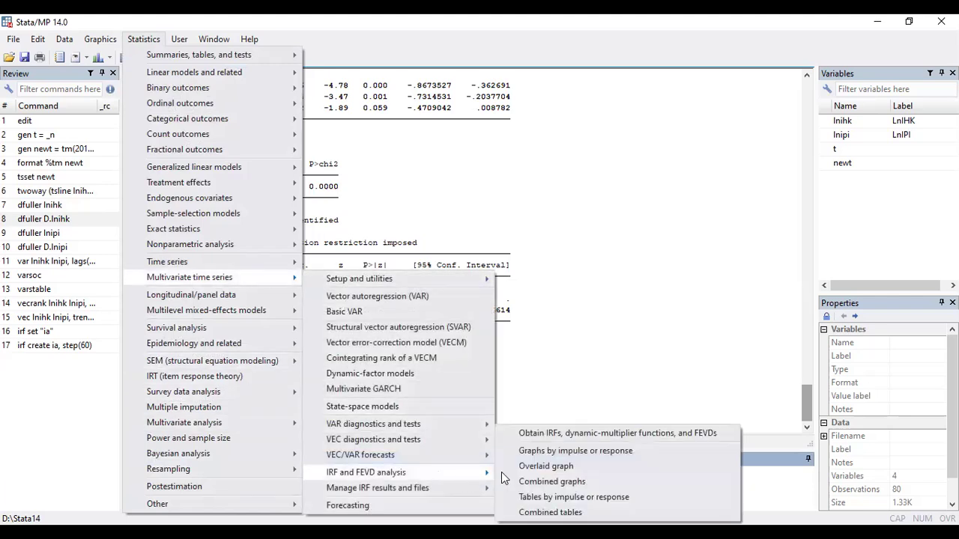
click(579, 452)
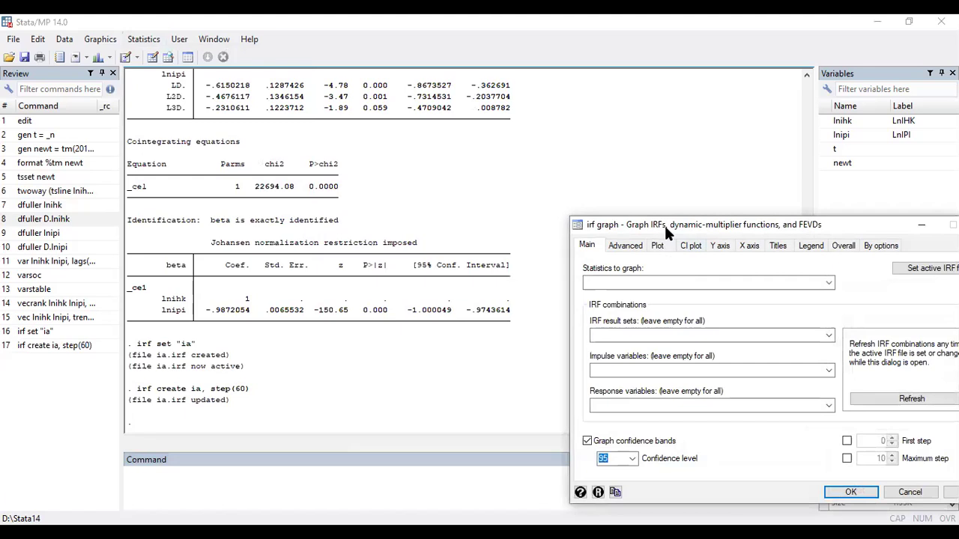
drag(665, 227, 379, 149)
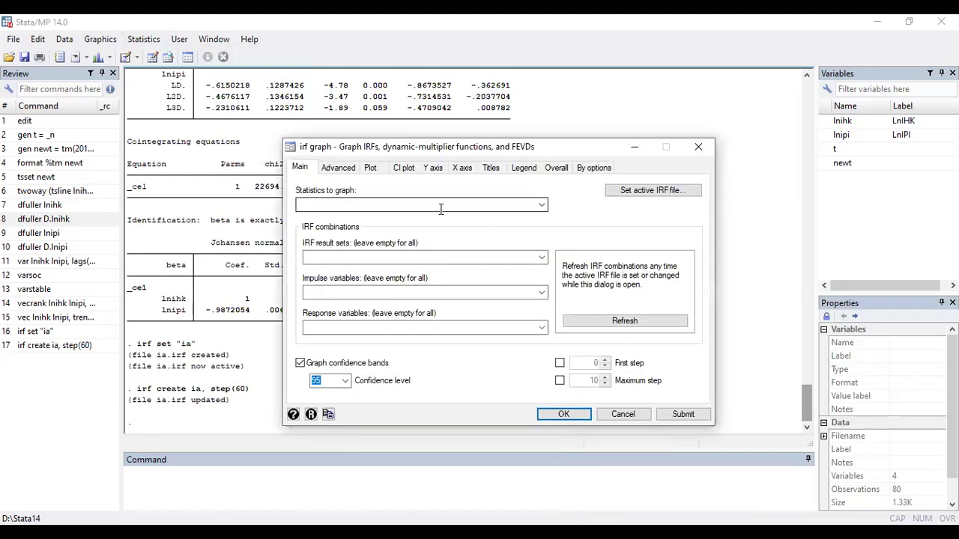
click(542, 207)
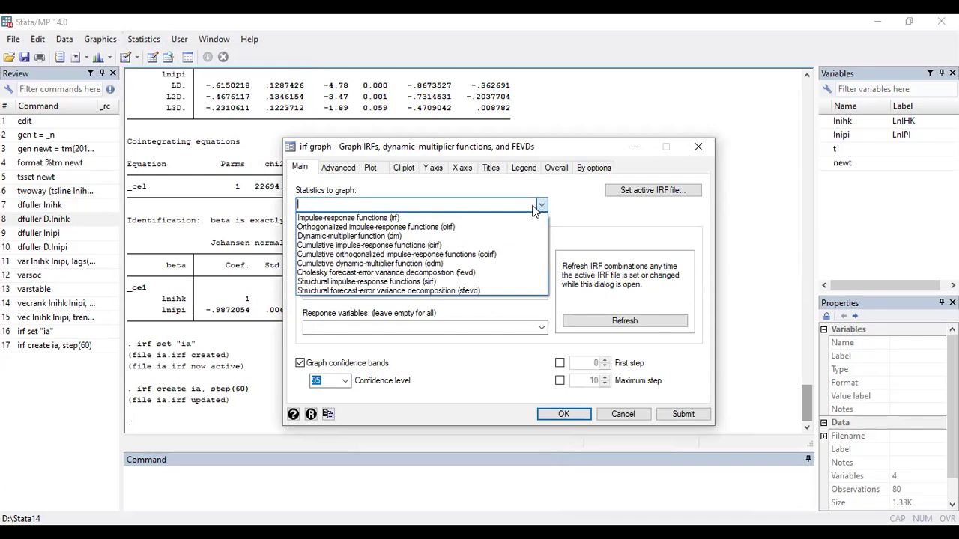
click(489, 228)
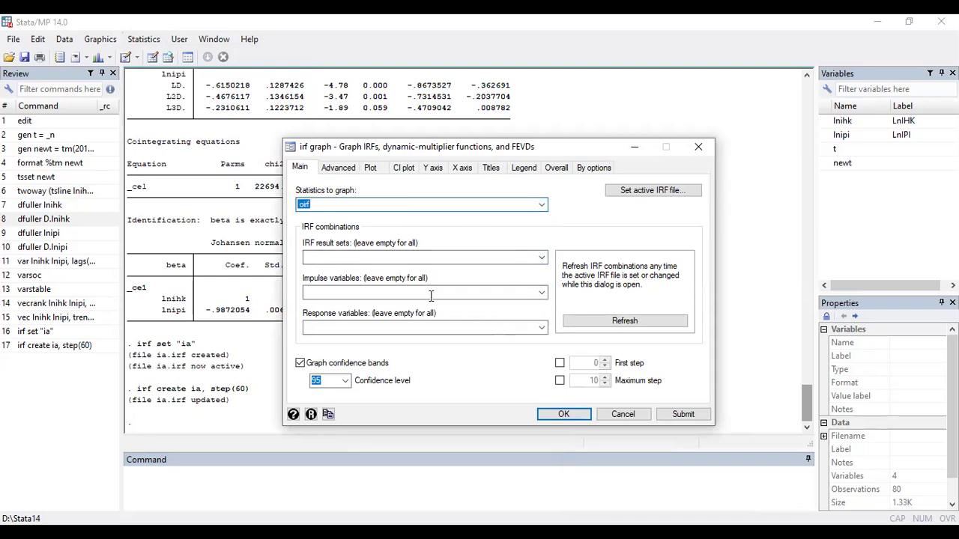
click(543, 294)
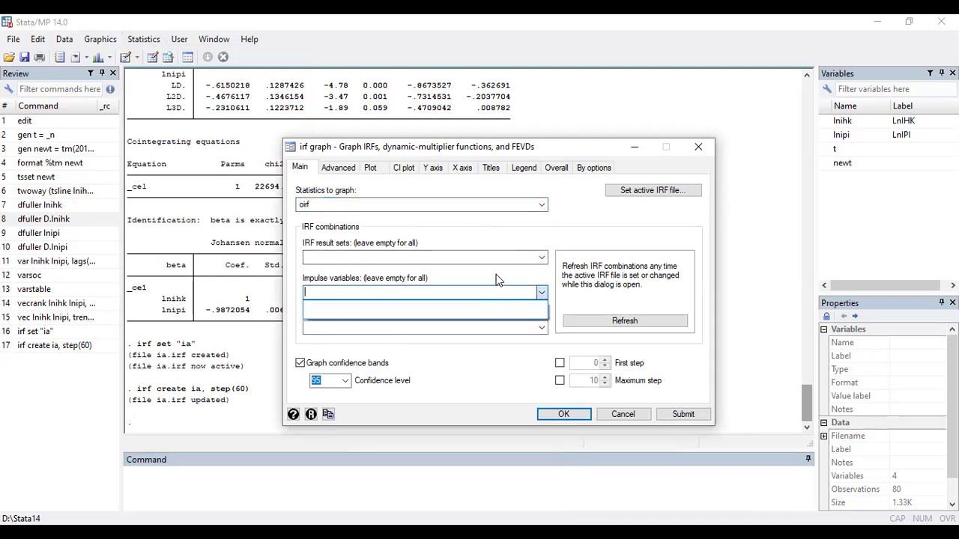
click(542, 258)
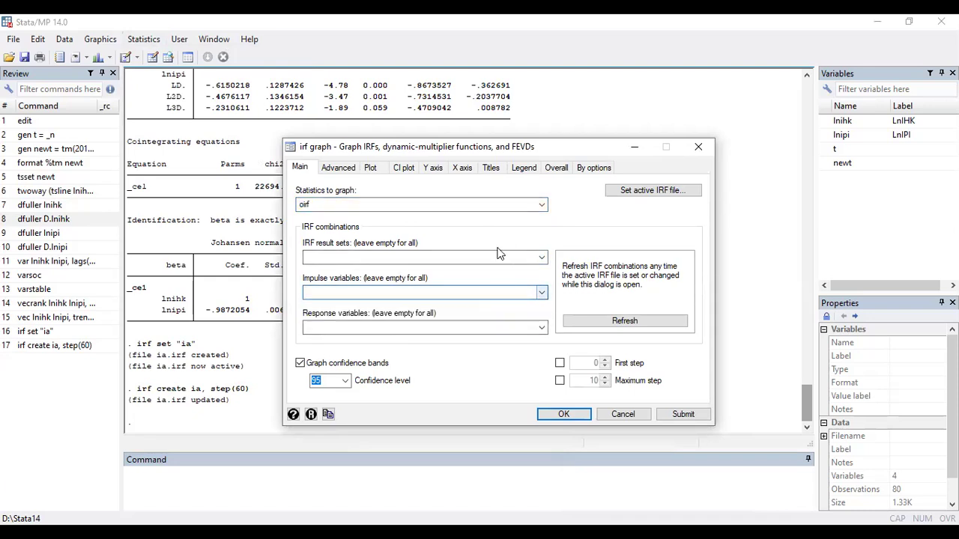
click(541, 258)
click(424, 272)
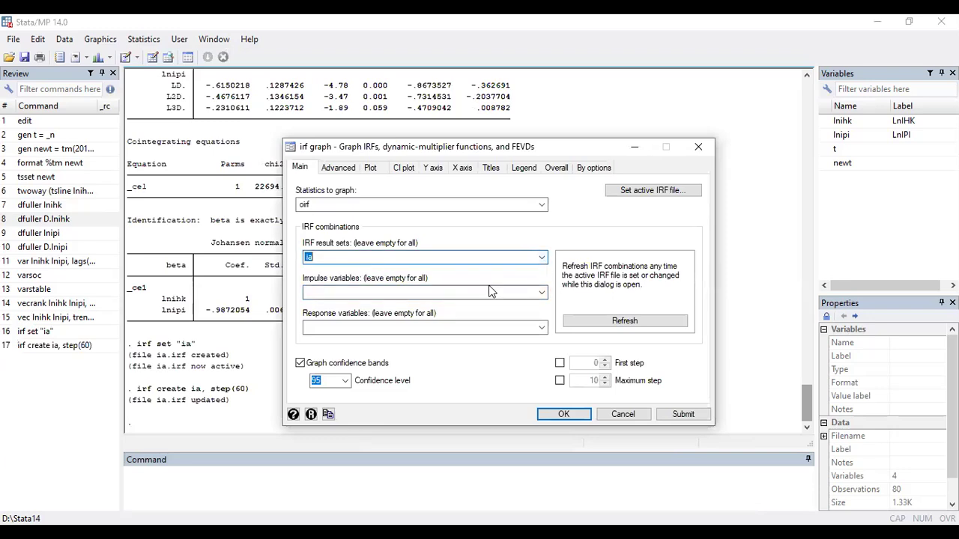
Step: Choose lnihk and lnipi as both the impulse and the response variables of the IRF graph
click(543, 293)
click(392, 303)
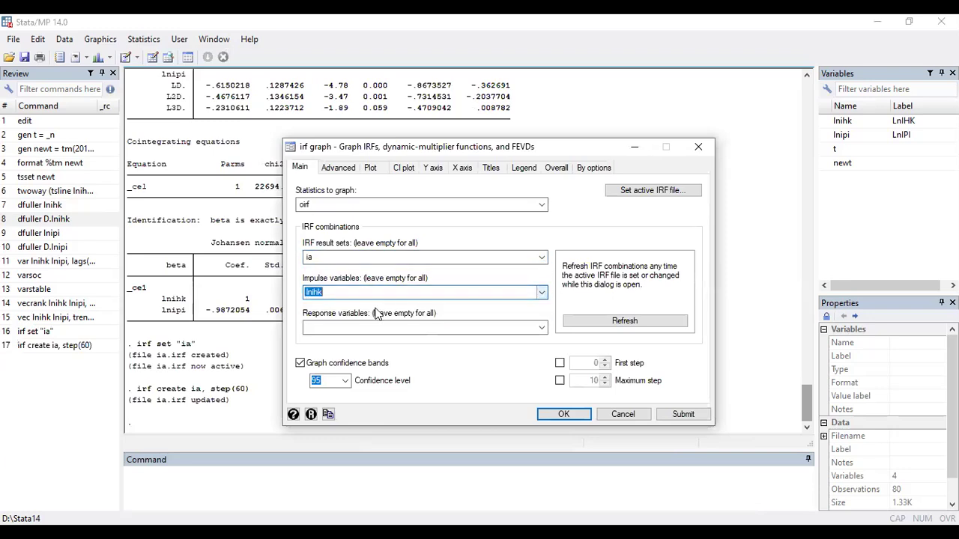
click(543, 293)
click(437, 315)
click(542, 328)
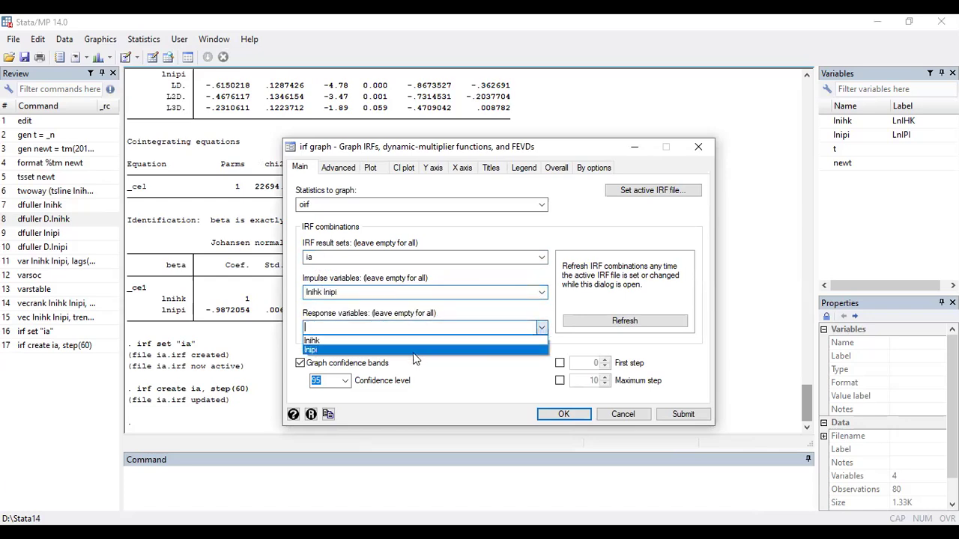
click(375, 342)
click(546, 327)
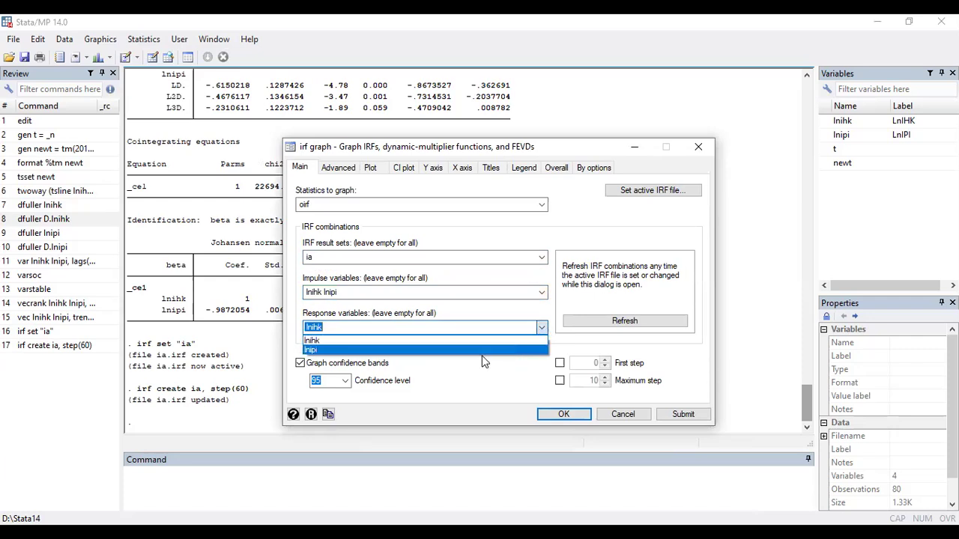
click(452, 353)
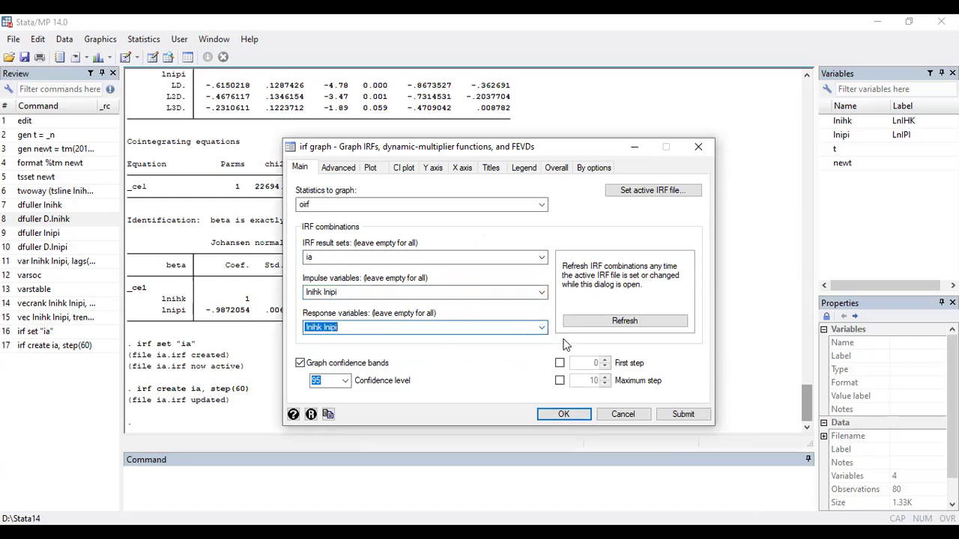
Step: Generate the orthogonalized IRF graph and examine its four impulse-response plots at full-screen size
click(563, 414)
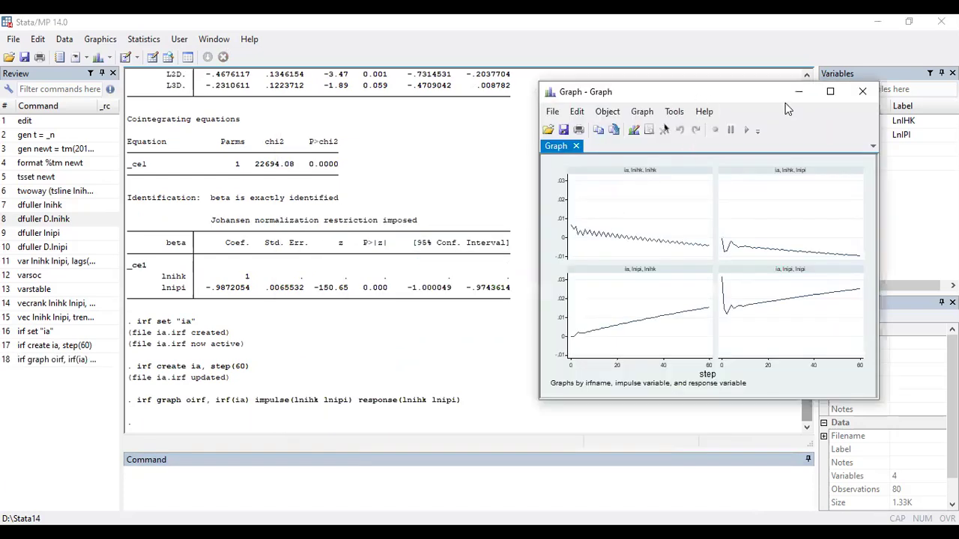
click(830, 92)
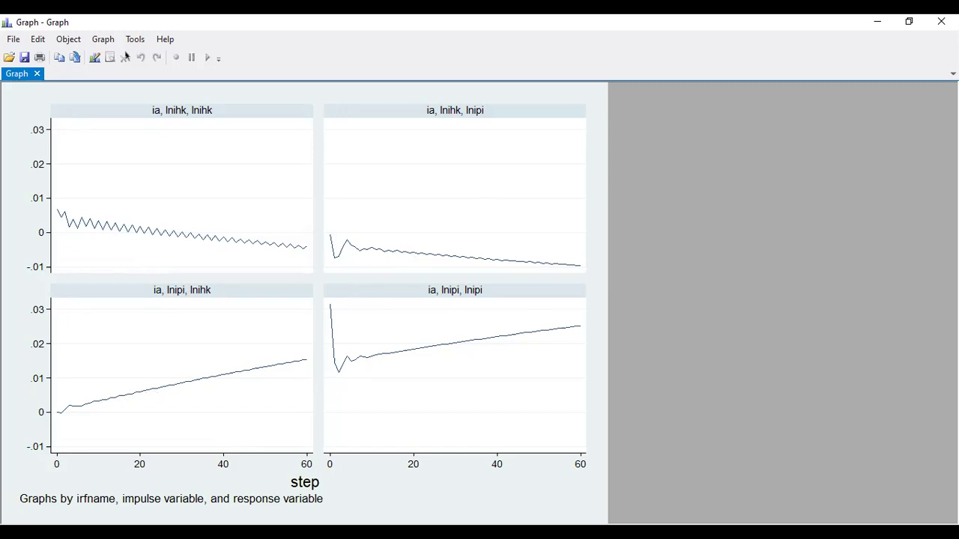
click(910, 30)
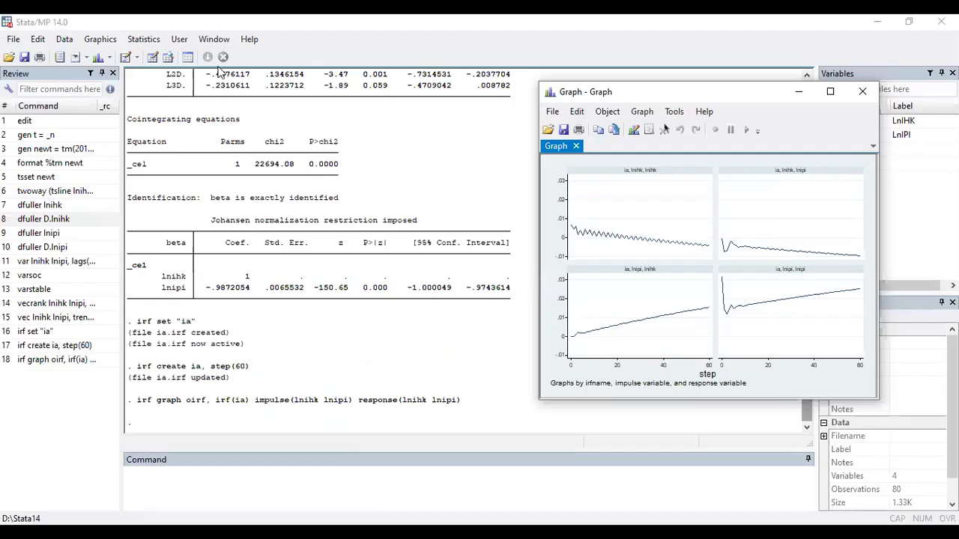
Step: Set up an IRF table of orthogonalized impulse-response functions (oirf) from the ia result set
click(144, 39)
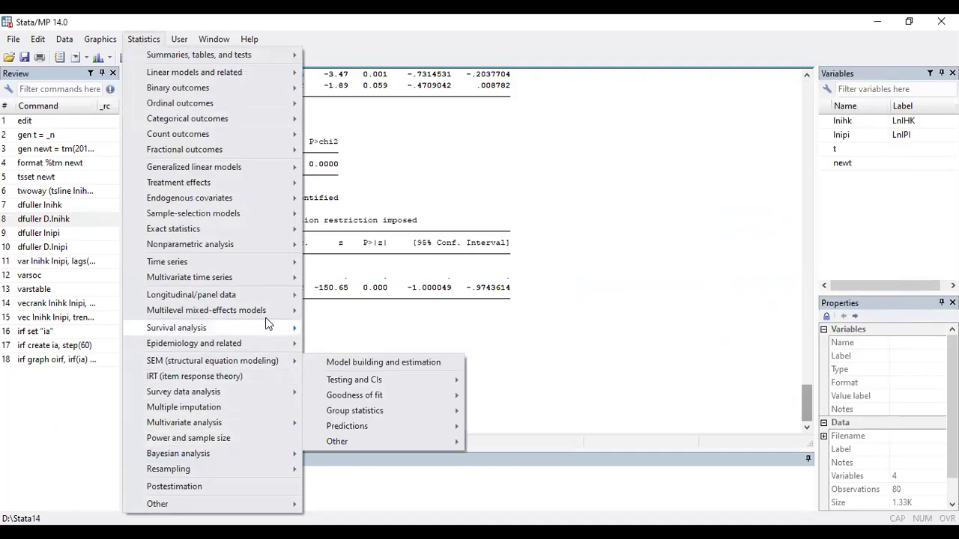
mouse_move(267, 279)
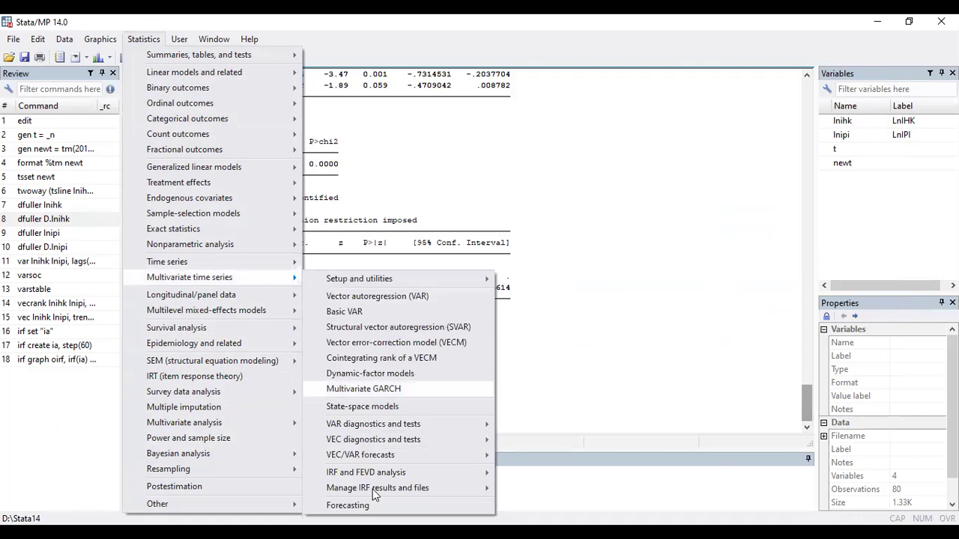
mouse_move(463, 475)
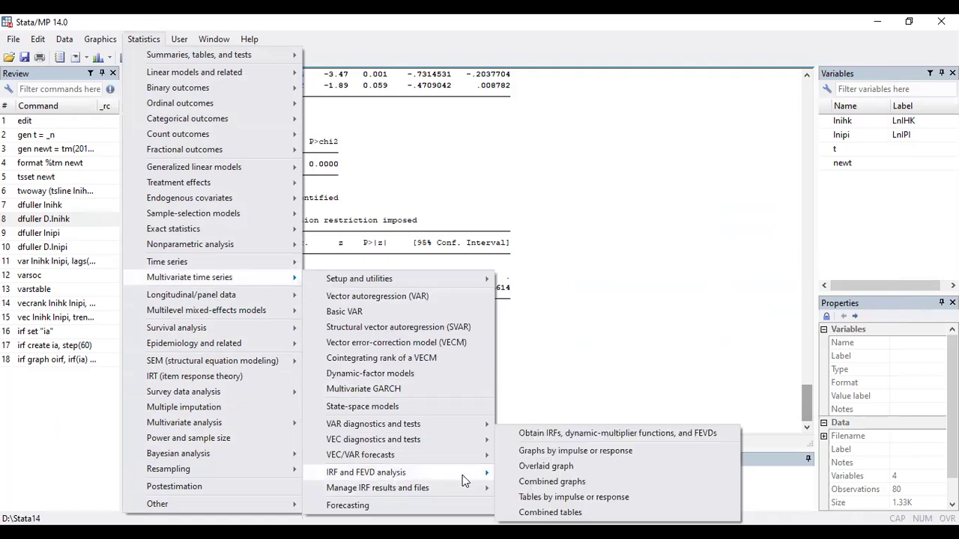
click(544, 501)
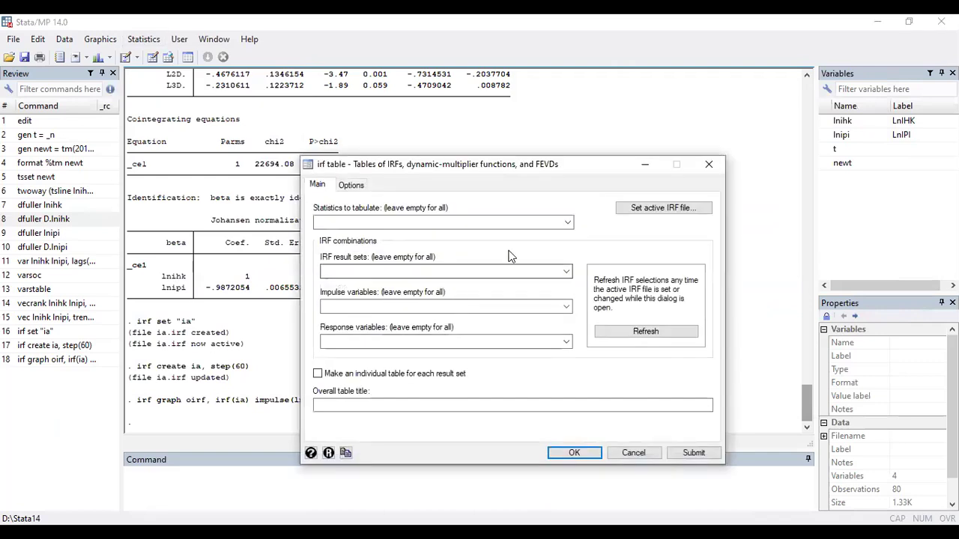
click(564, 224)
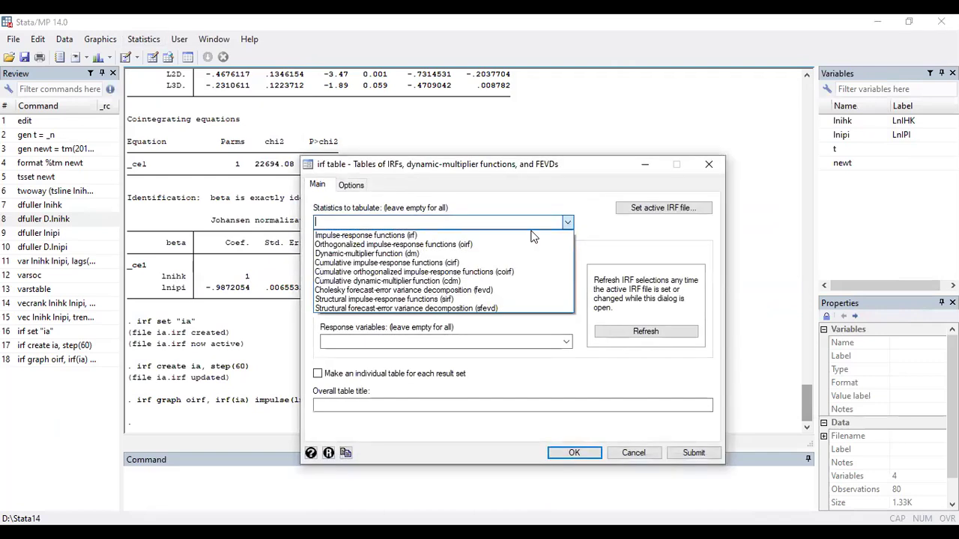
click(410, 247)
click(438, 271)
click(439, 292)
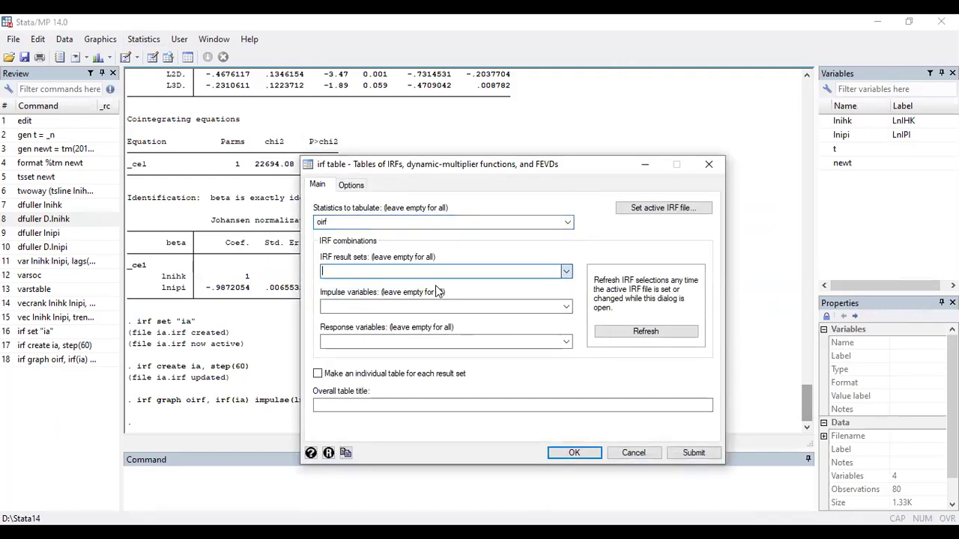
Step: Choose lnihk and lnipi as both impulse and response variables and generate the oirf table
click(568, 306)
click(417, 322)
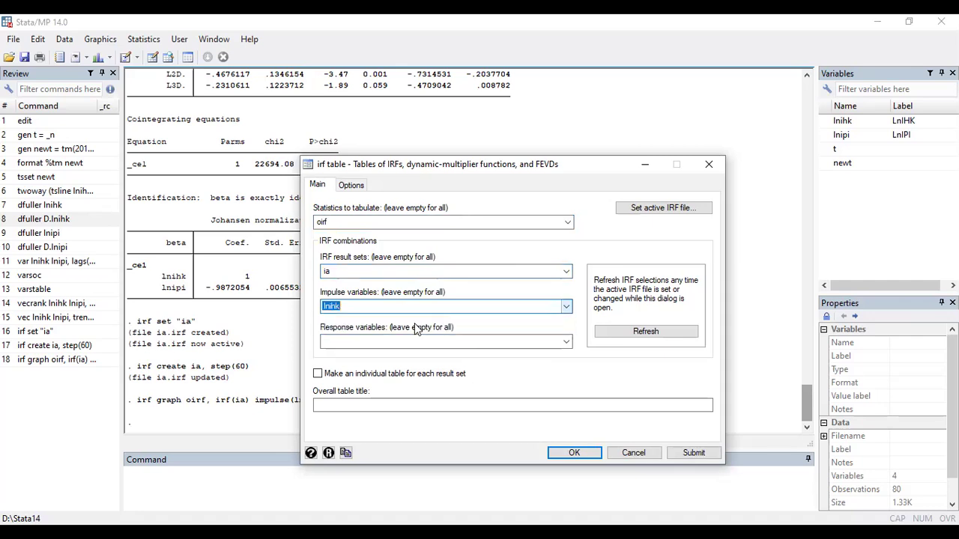
click(567, 307)
click(426, 327)
click(567, 341)
click(517, 351)
click(565, 341)
click(495, 365)
click(577, 452)
click(150, 501)
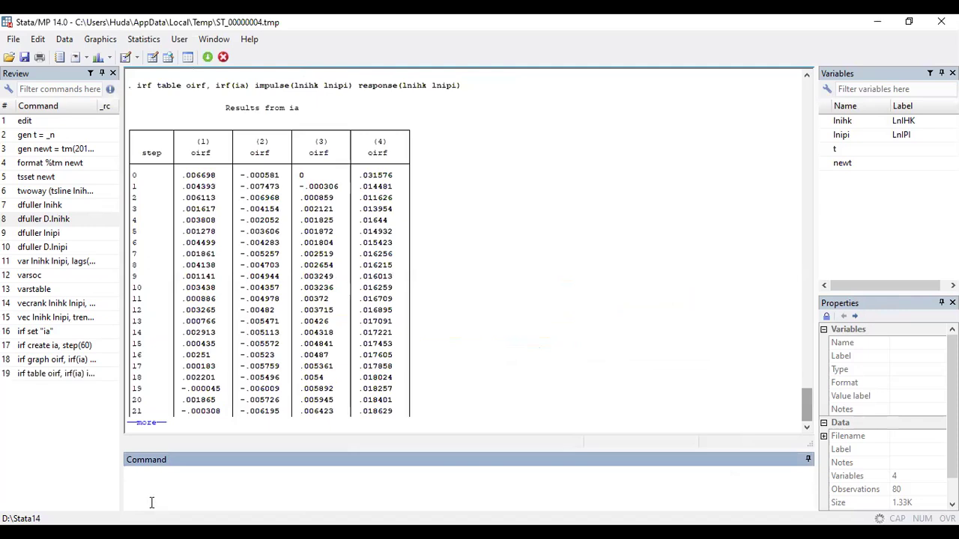
Step: Display the remaining rows of the oirf table
click(146, 424)
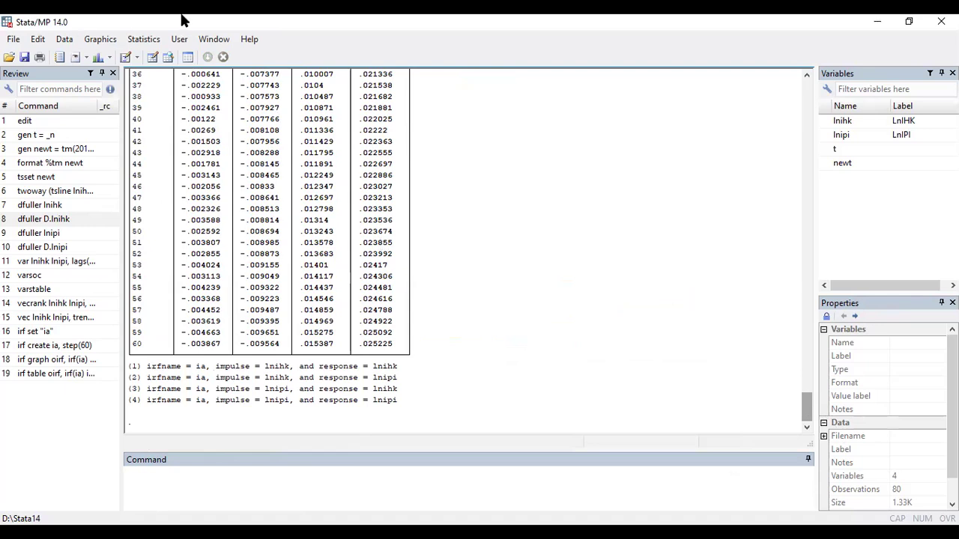
Step: Start a combined IRF graph and set Graph 1 to plot the Cholesky forecast-error variance decomposition (fevd) from ia
click(158, 44)
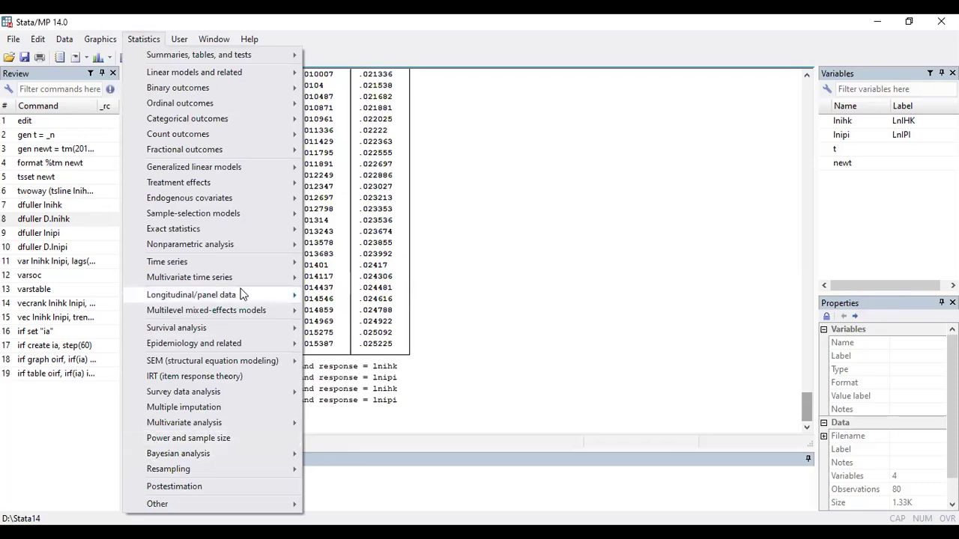
mouse_move(262, 279)
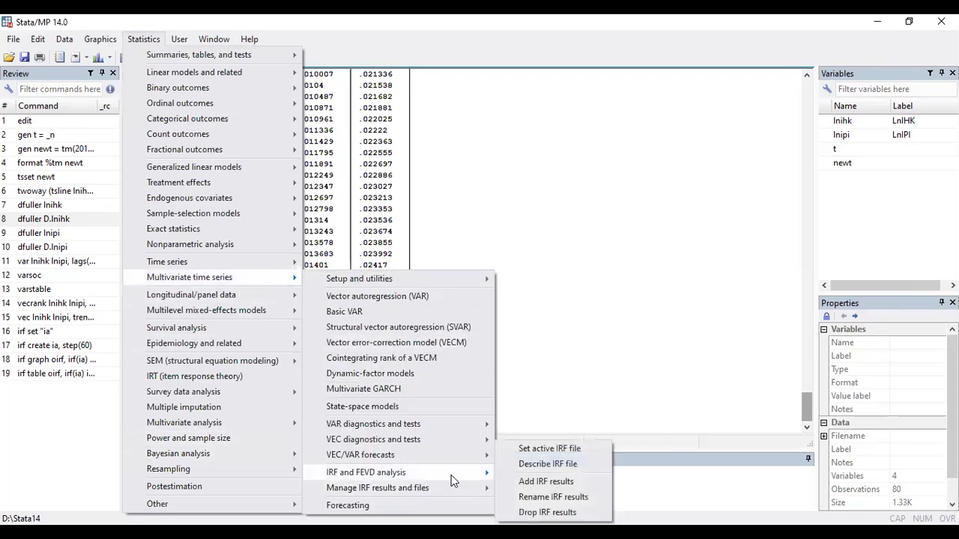
mouse_move(450, 479)
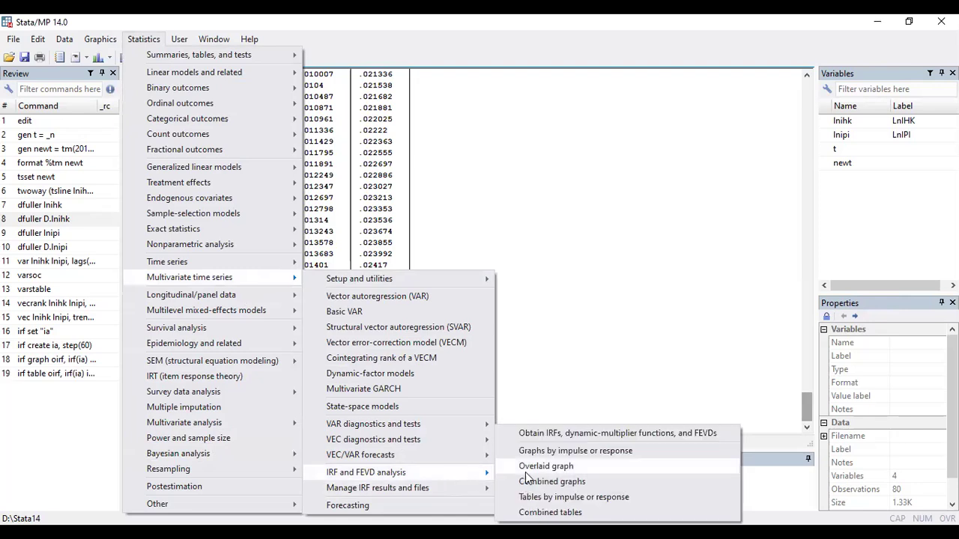
click(592, 480)
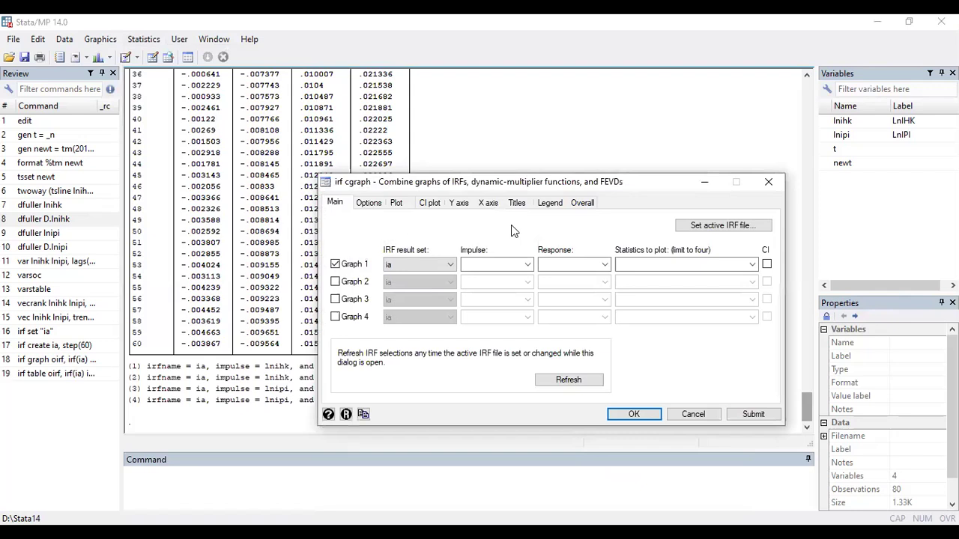
click(752, 266)
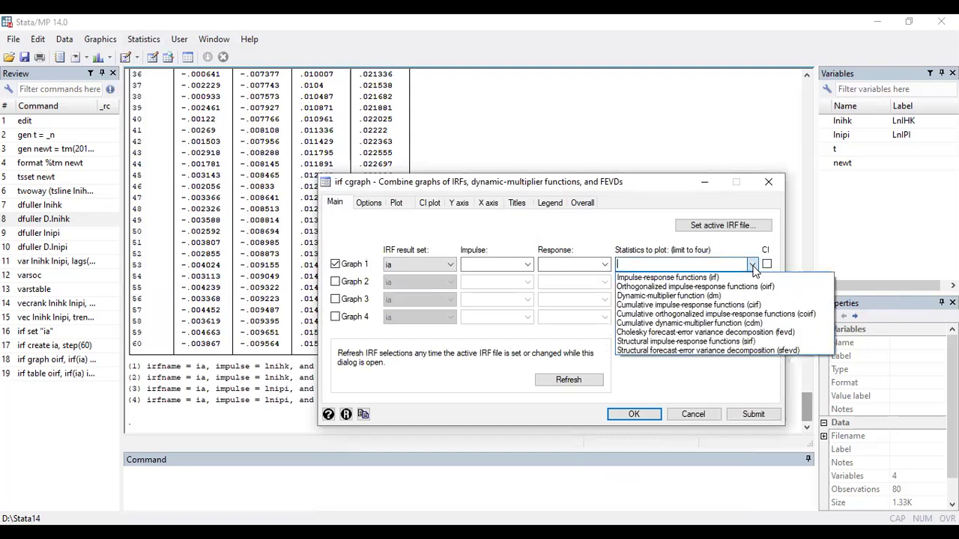
click(715, 332)
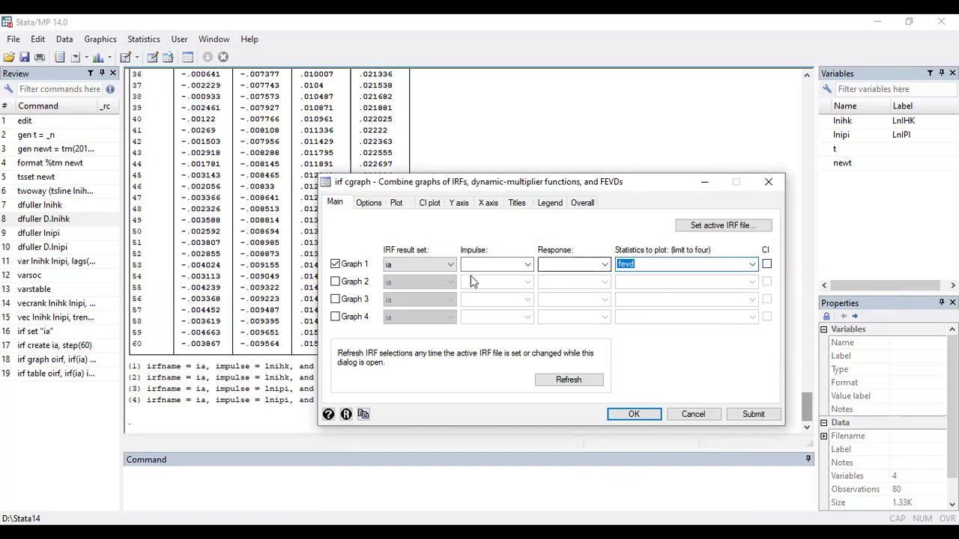
Step: Enable Graph 2 and set lnihk as the response of both graphs, with impulse lnihk for Graph 1 and lnipi for Graph 2
click(350, 286)
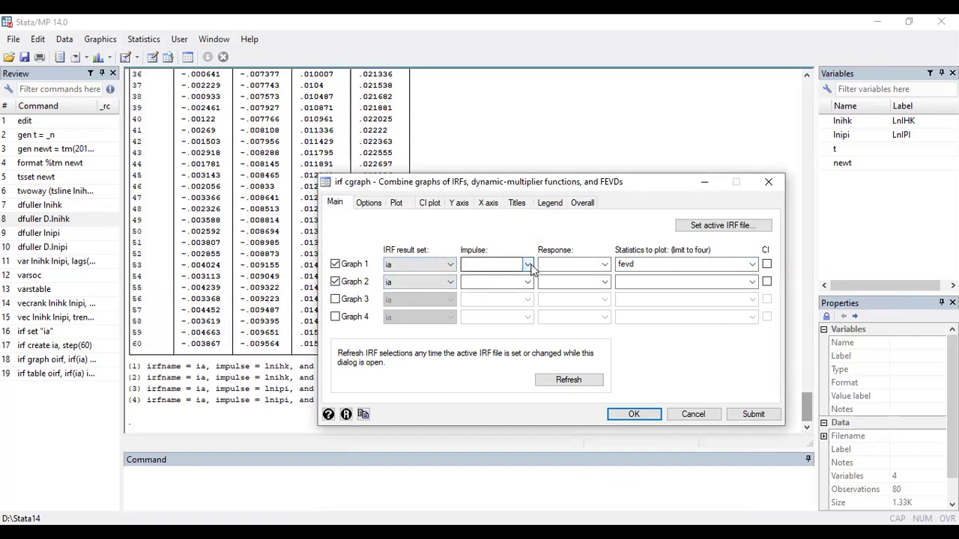
click(573, 264)
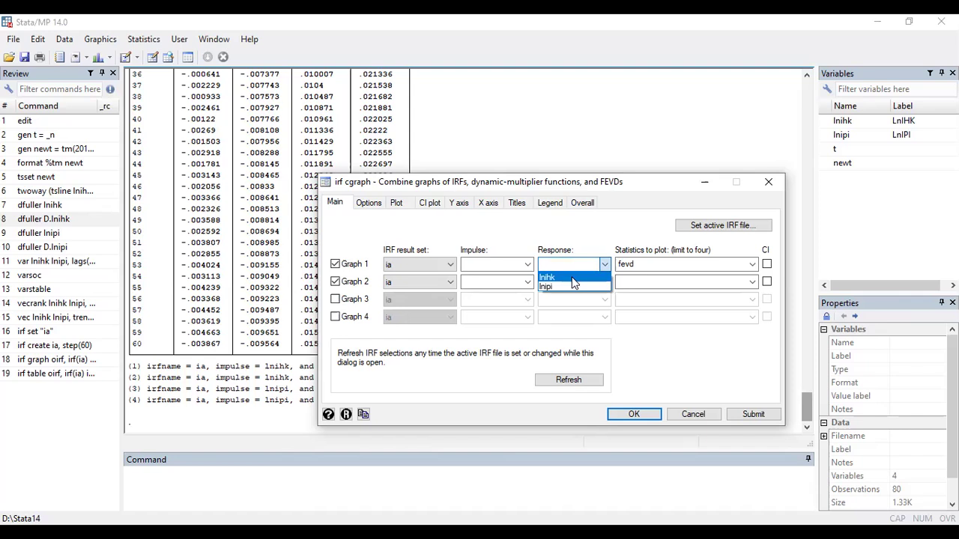
click(573, 279)
click(604, 283)
click(599, 293)
click(528, 265)
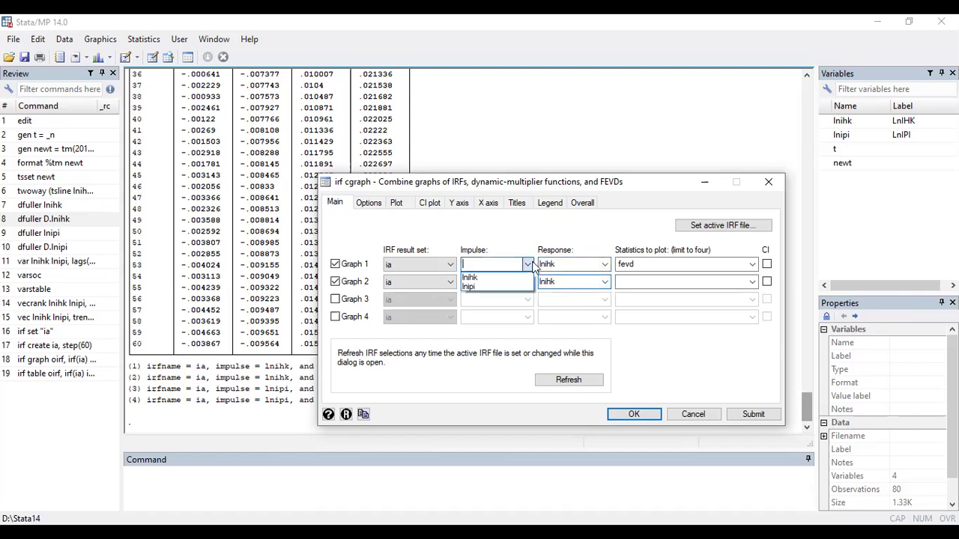
click(488, 278)
click(529, 281)
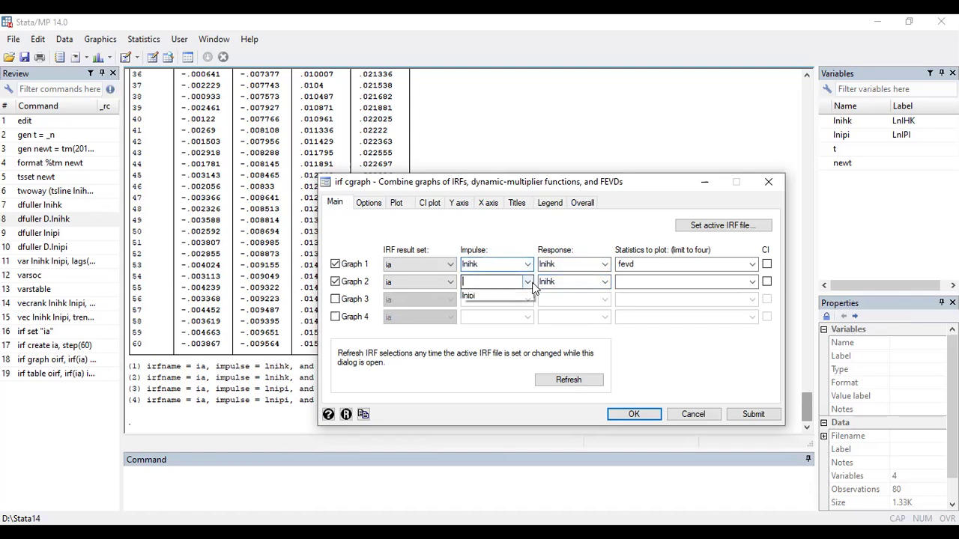
click(479, 299)
Step: Set Graph 2's statistic to fevd, enable confidence intervals for both graphs, and generate the combined graph
click(692, 285)
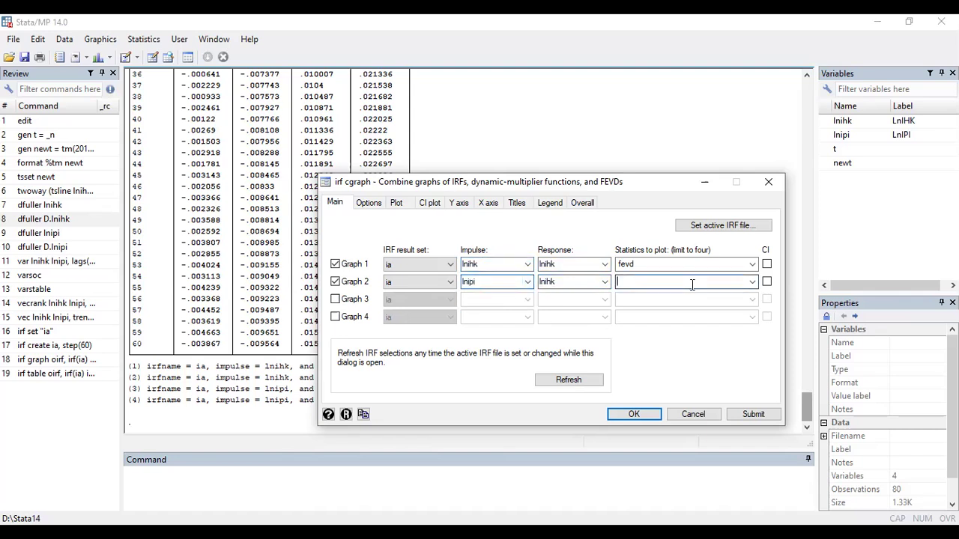
click(751, 283)
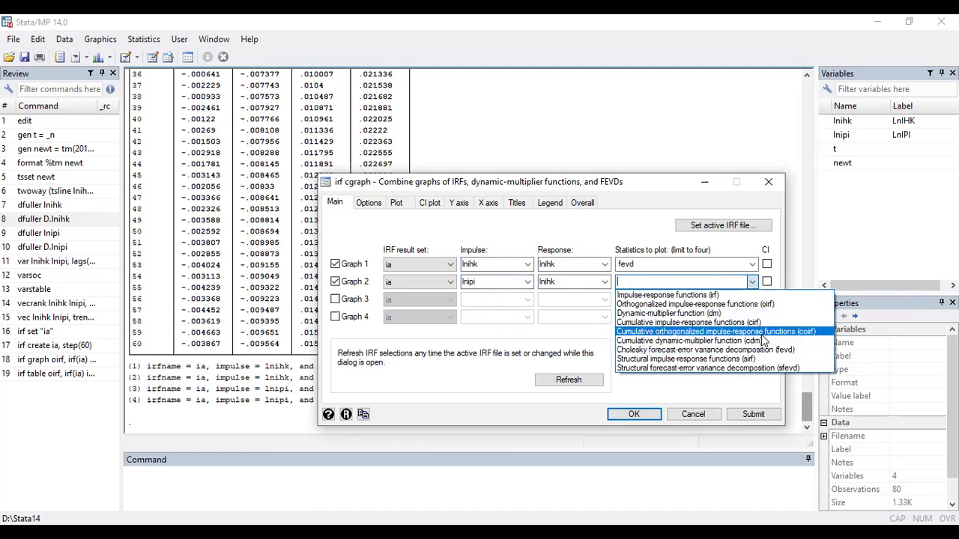
click(757, 350)
click(766, 264)
click(766, 282)
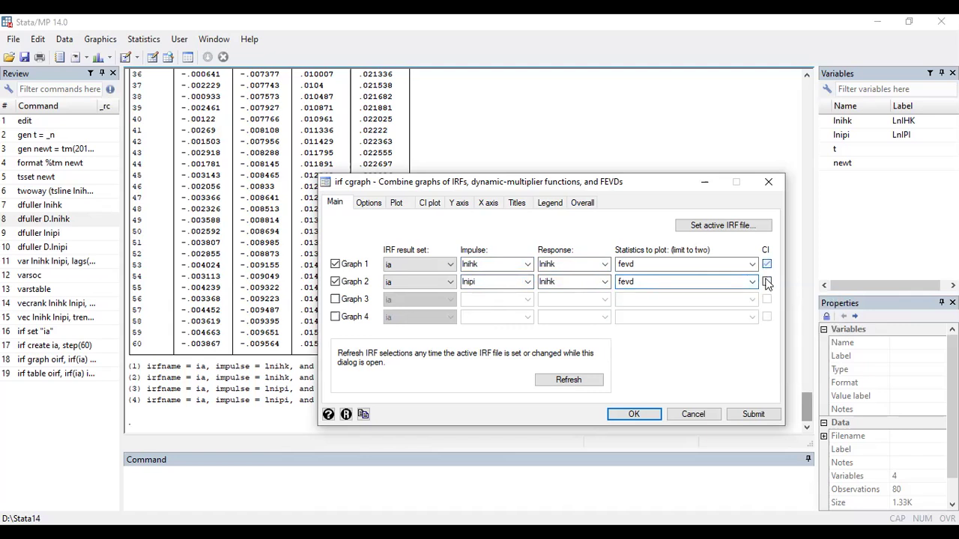
click(633, 416)
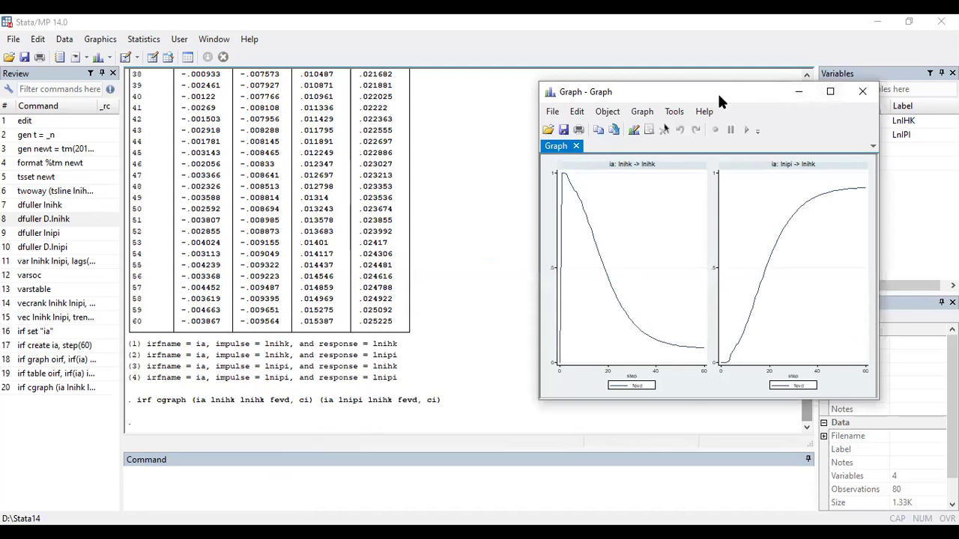
drag(718, 96, 496, 101)
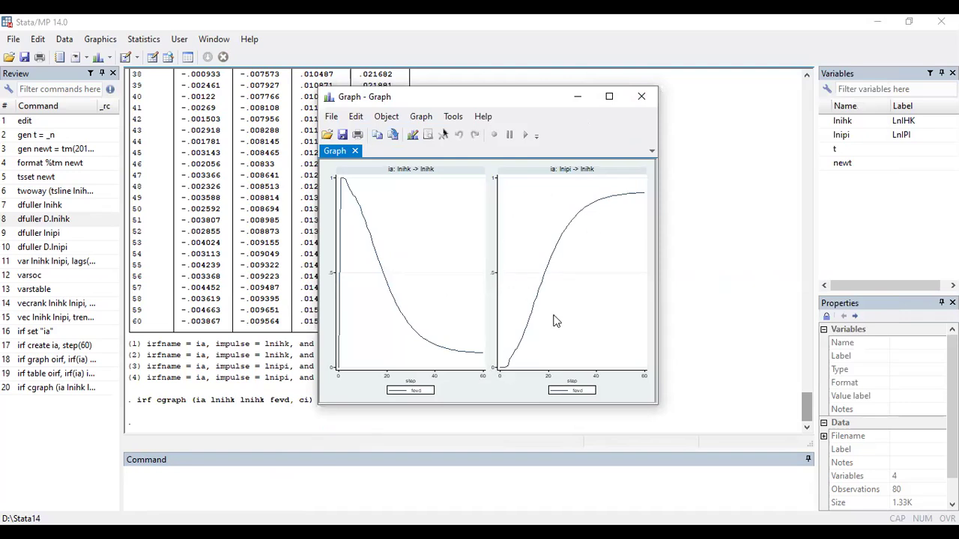
Step: Start an overlaid IRF graph and open a new definition for its first plot
click(135, 39)
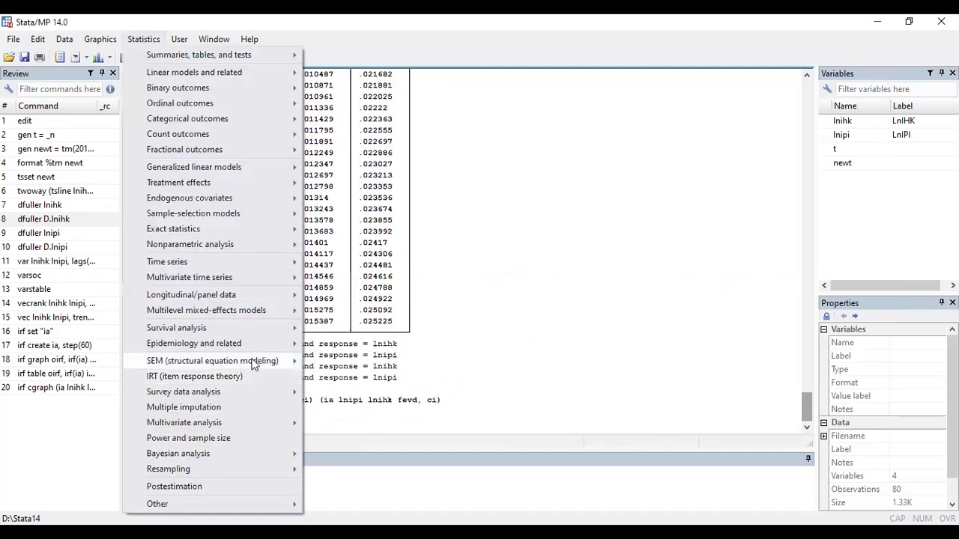
mouse_move(237, 469)
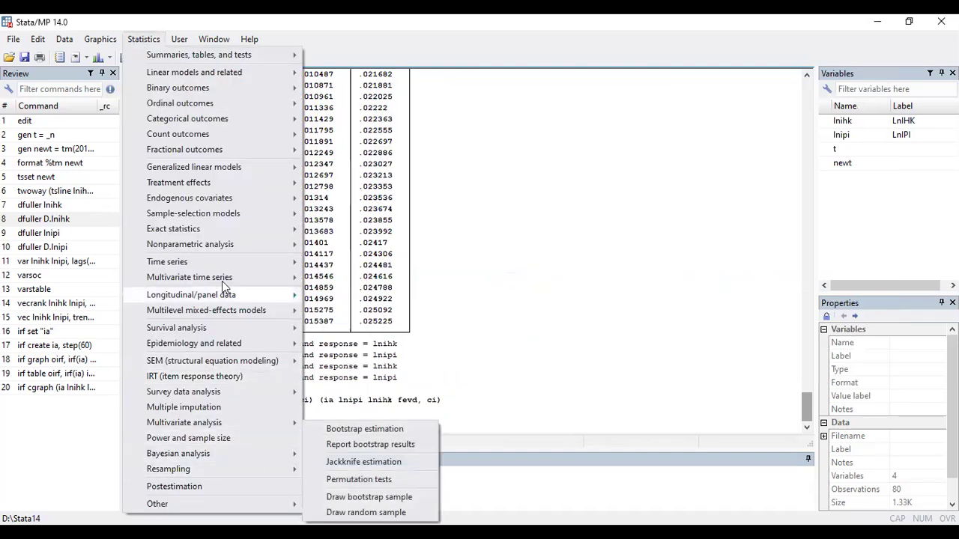
mouse_move(250, 280)
mouse_move(427, 472)
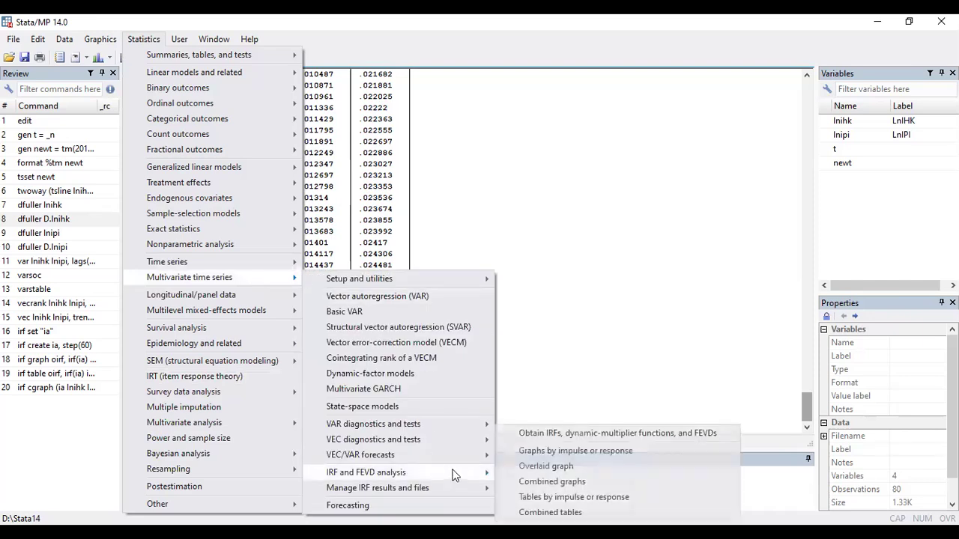
click(571, 467)
click(479, 256)
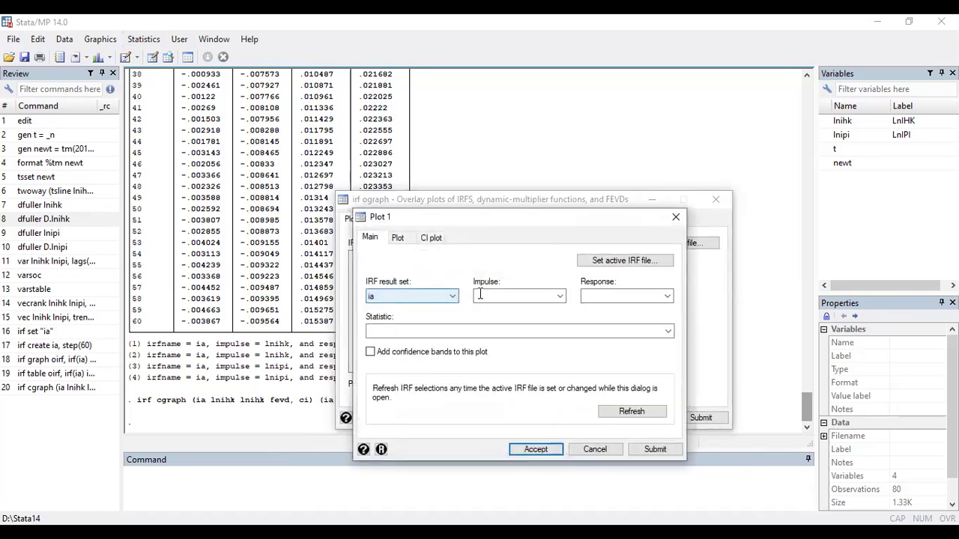
Step: Define Plot 1 with impulse lnipi, response lnihk and the Cholesky forecast-error variance decomposition (fevd) statistic
click(509, 296)
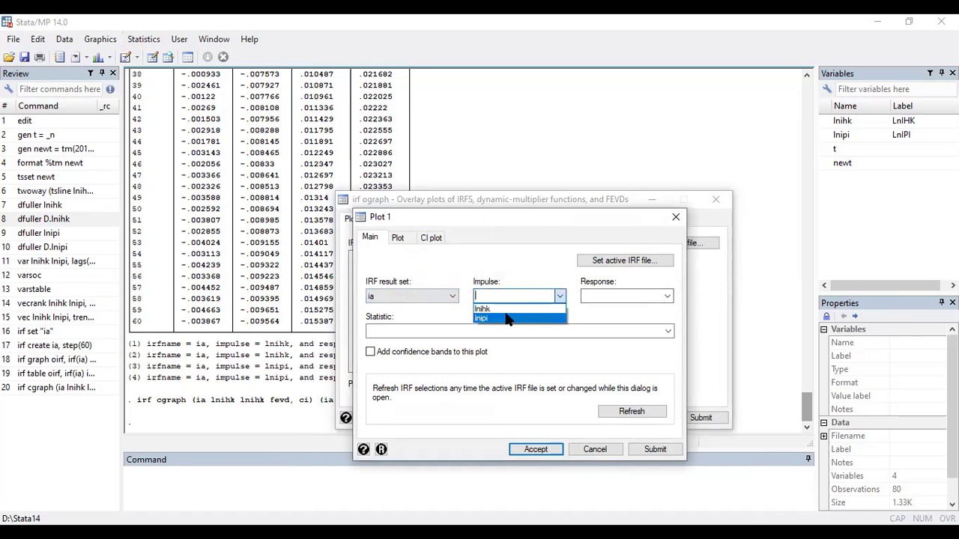
click(506, 319)
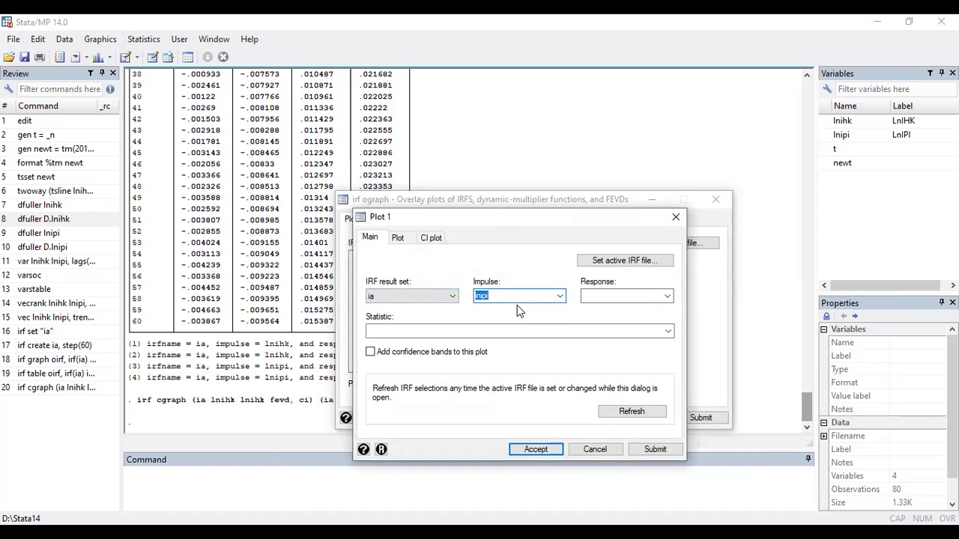
click(649, 295)
click(667, 297)
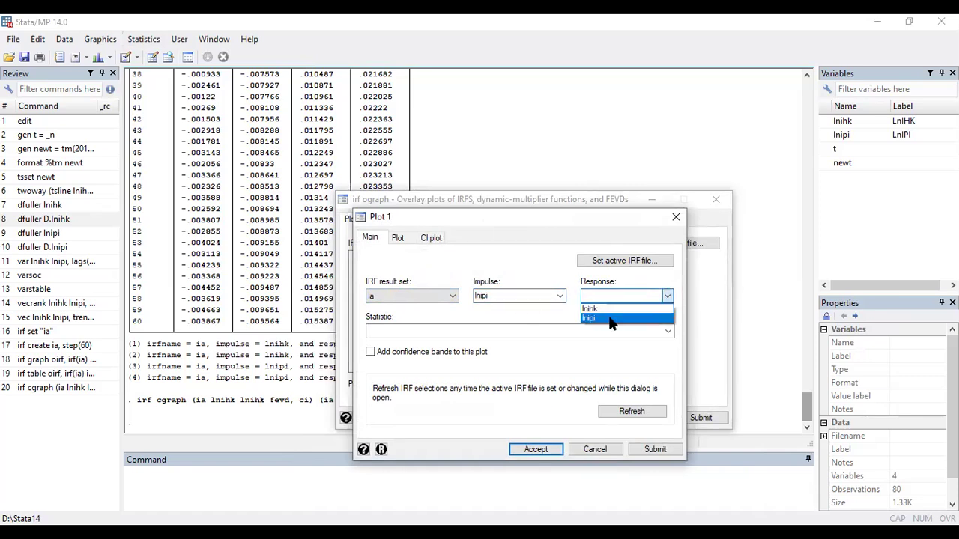
click(606, 309)
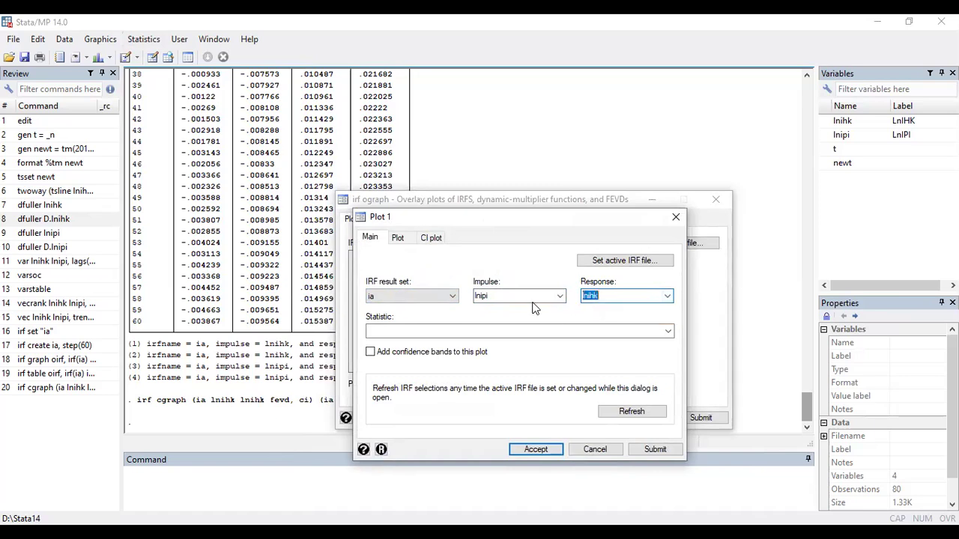
click(666, 332)
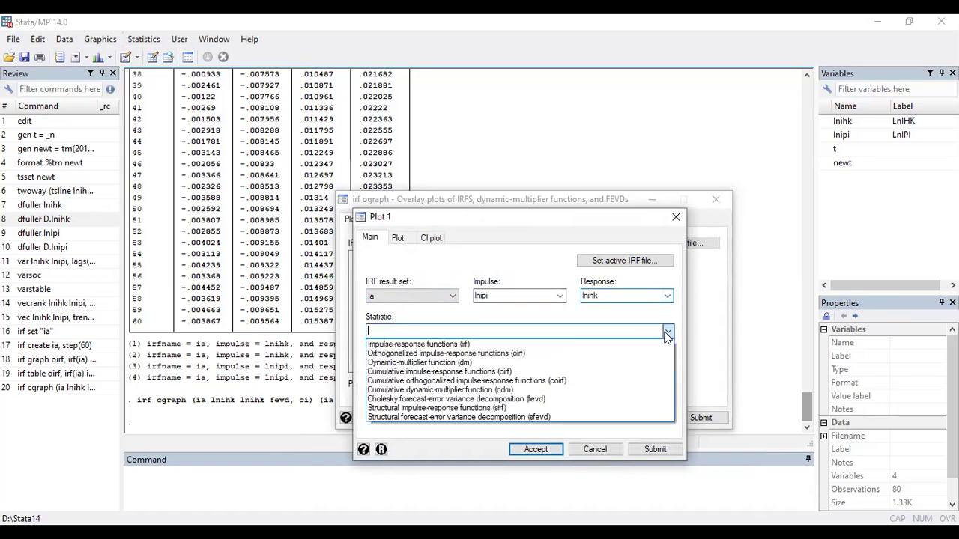
click(548, 399)
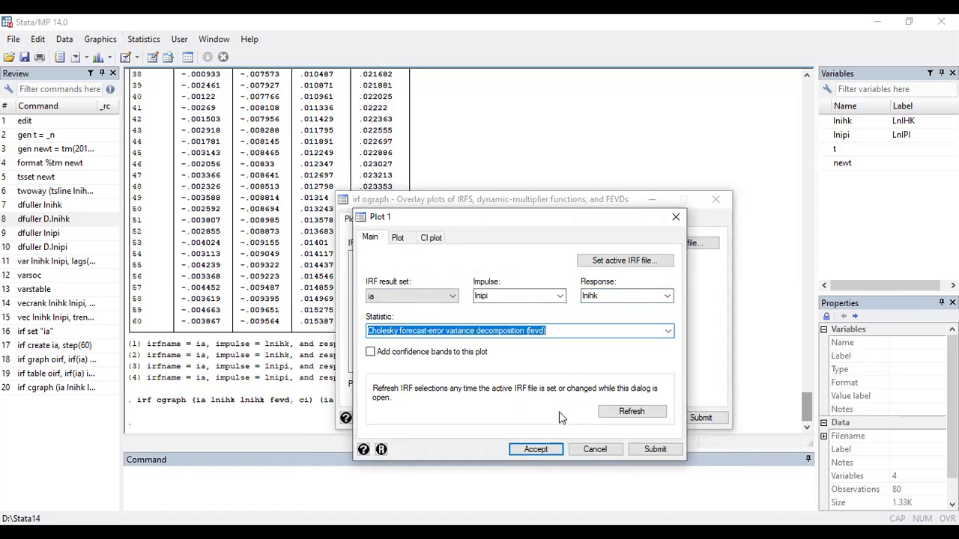
click(535, 451)
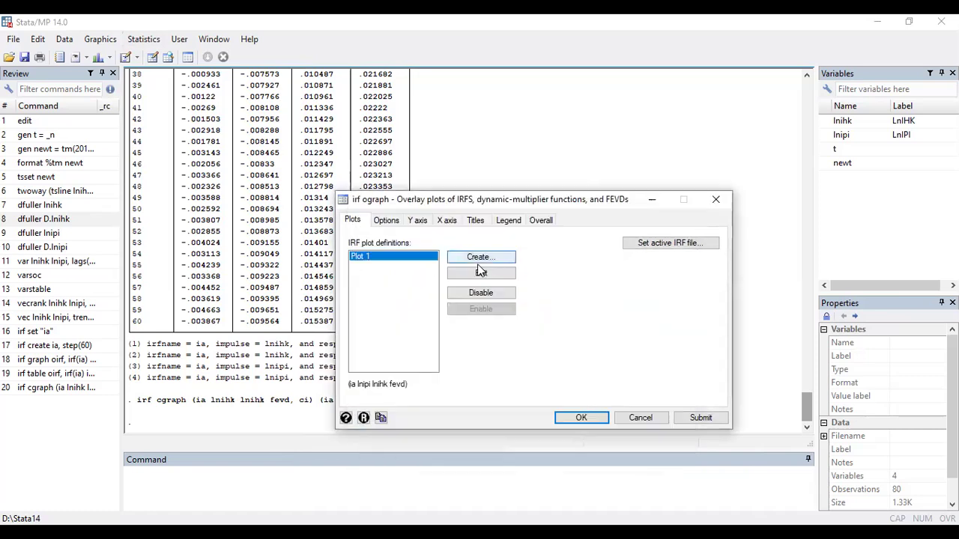
Step: Add Plot 2 with lnihk as both impulse and response and the Cholesky forecast-error variance decomposition (fevd) statistic
click(469, 258)
click(559, 297)
click(501, 309)
click(666, 296)
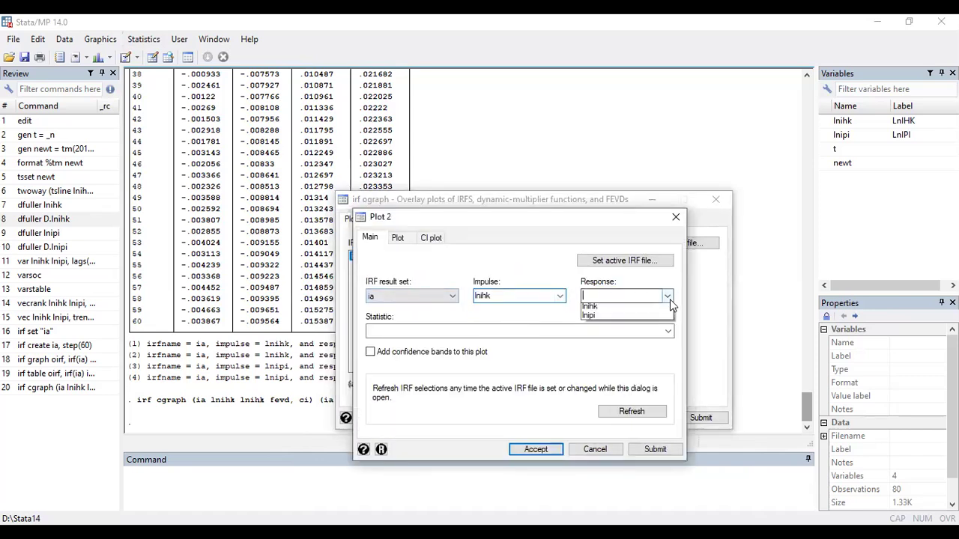
click(629, 309)
click(667, 333)
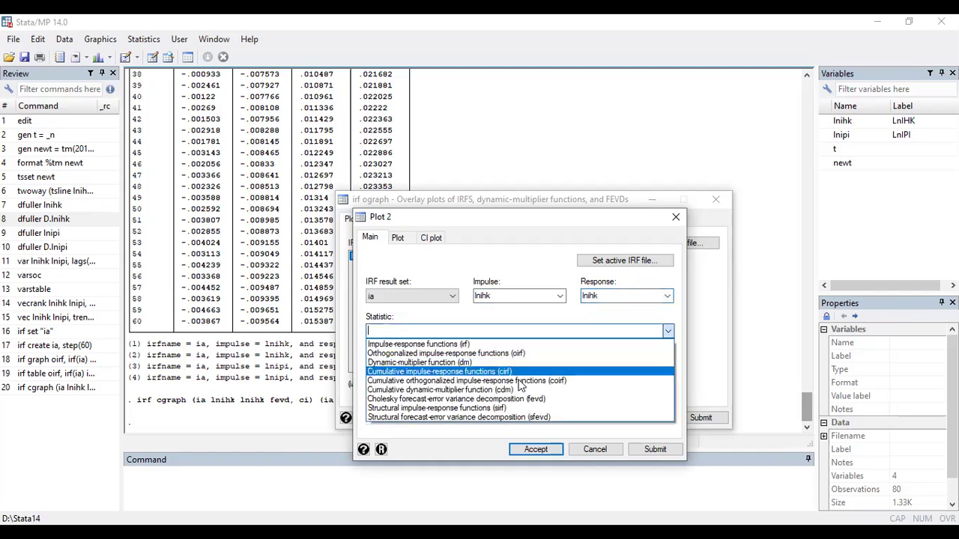
click(535, 400)
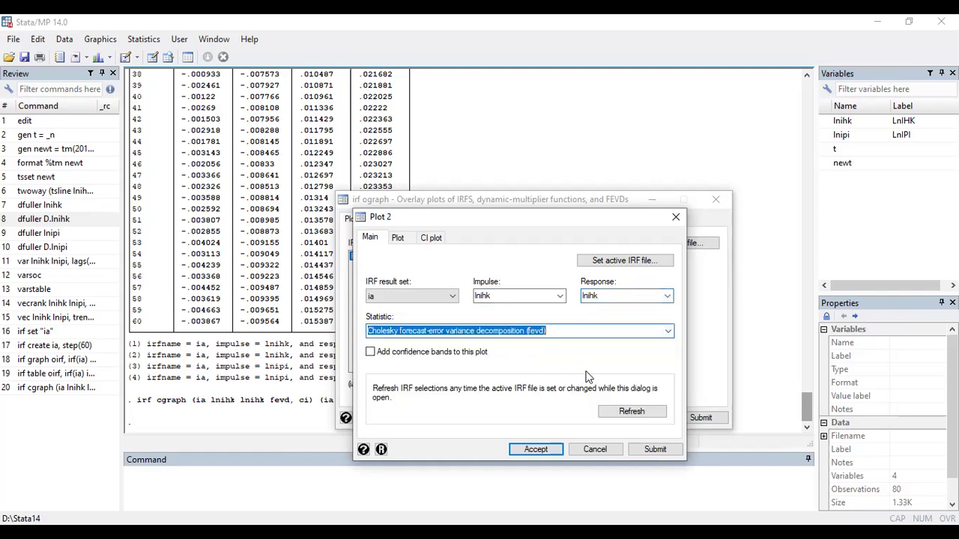
click(534, 450)
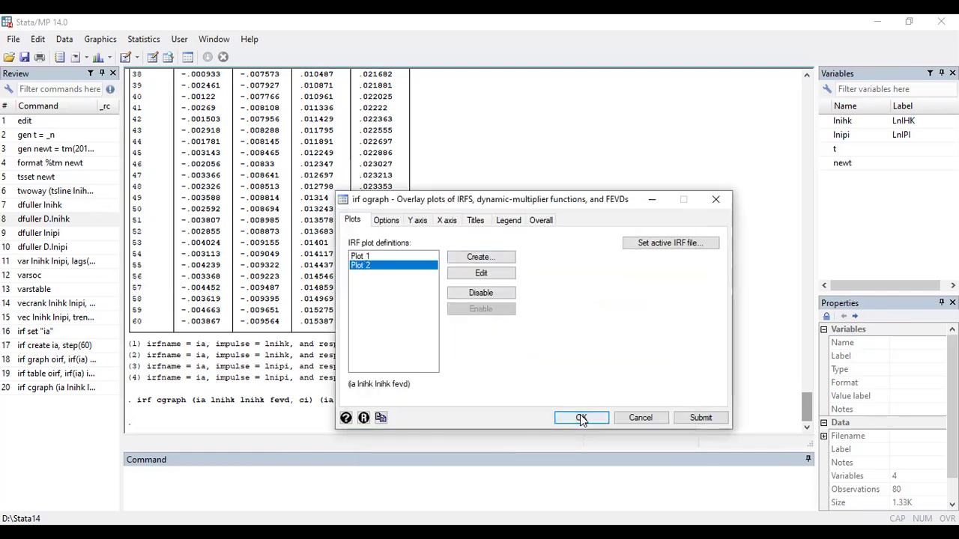
Step: Generate the overlaid fevd graph, examine its two curves at full-screen size, and restore and reposition the graph window
click(582, 418)
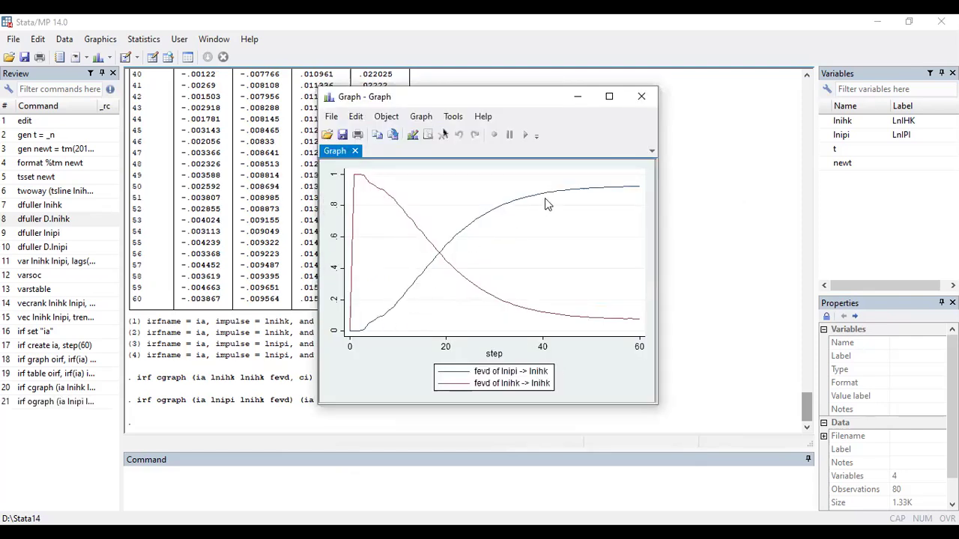
click(610, 97)
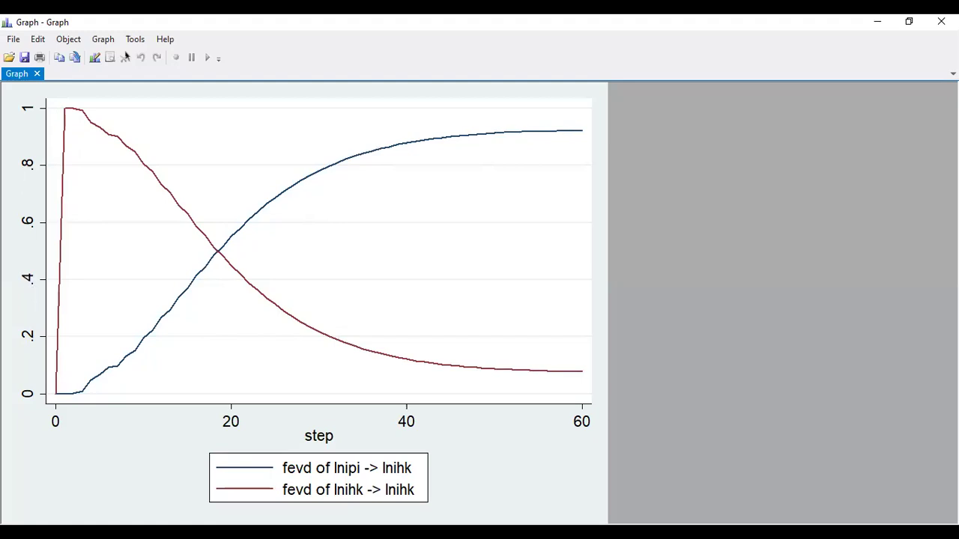
click(909, 22)
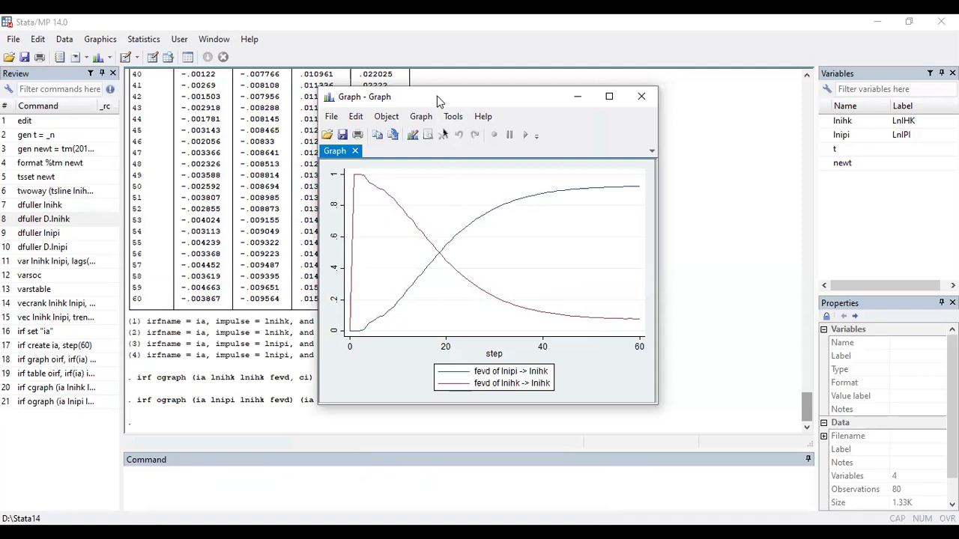
drag(438, 101, 521, 129)
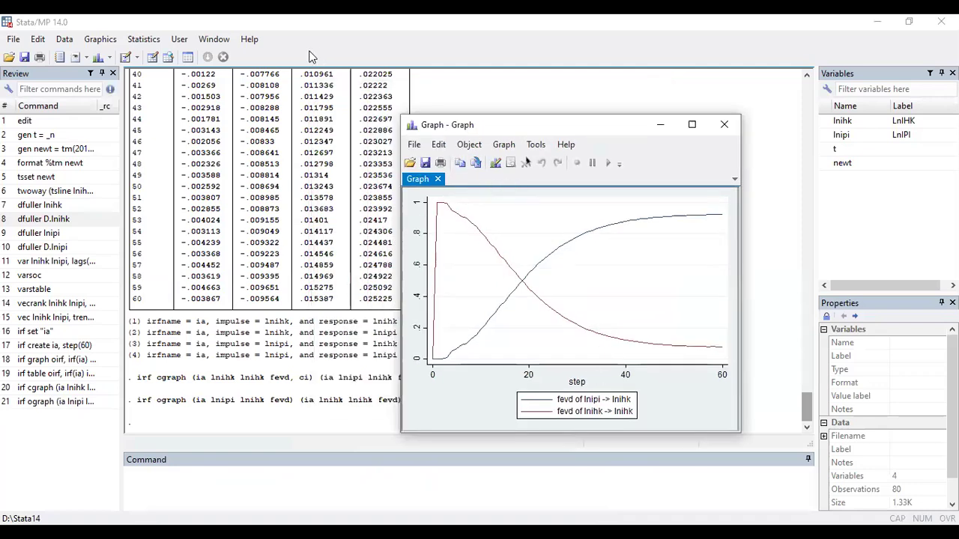